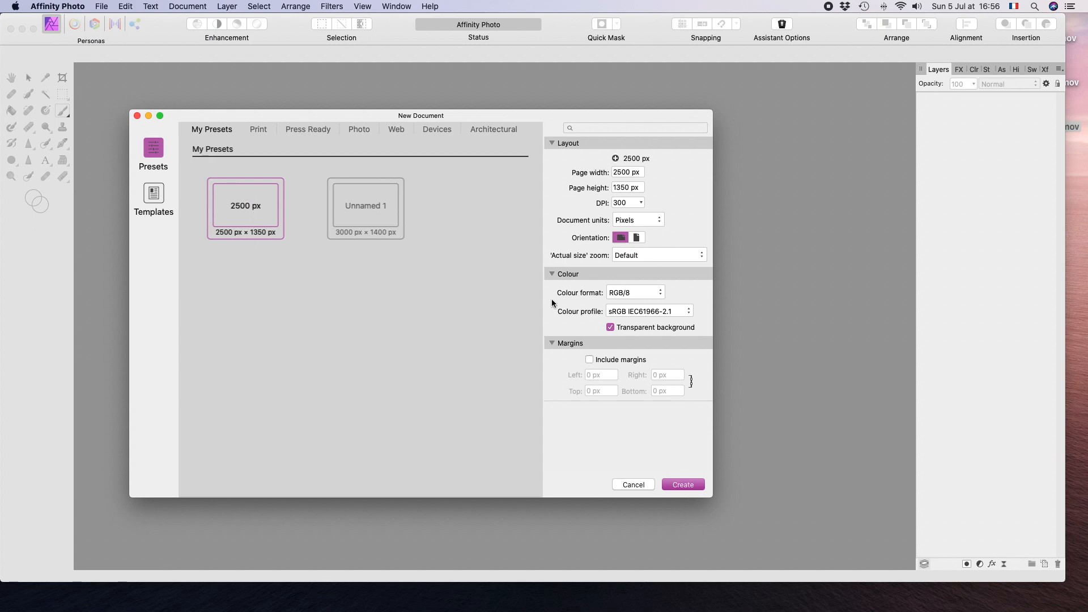
# Create a 2500 × 1350 px RGB/8 document with a transparent background and add a white fill layer
pyautogui.click(609, 327)
pyautogui.click(683, 485)
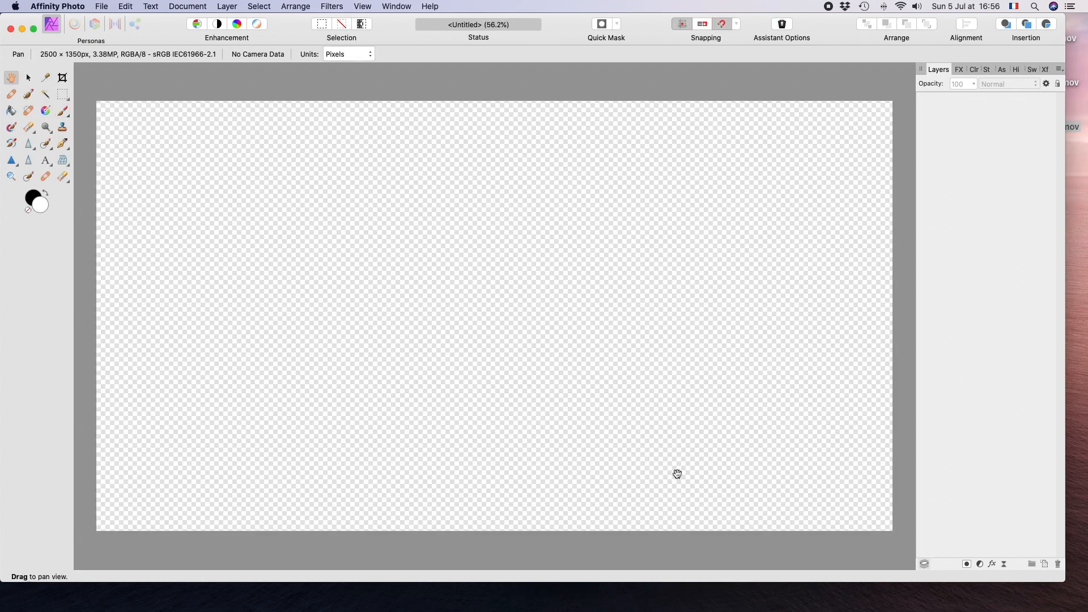
pyautogui.click(227, 7)
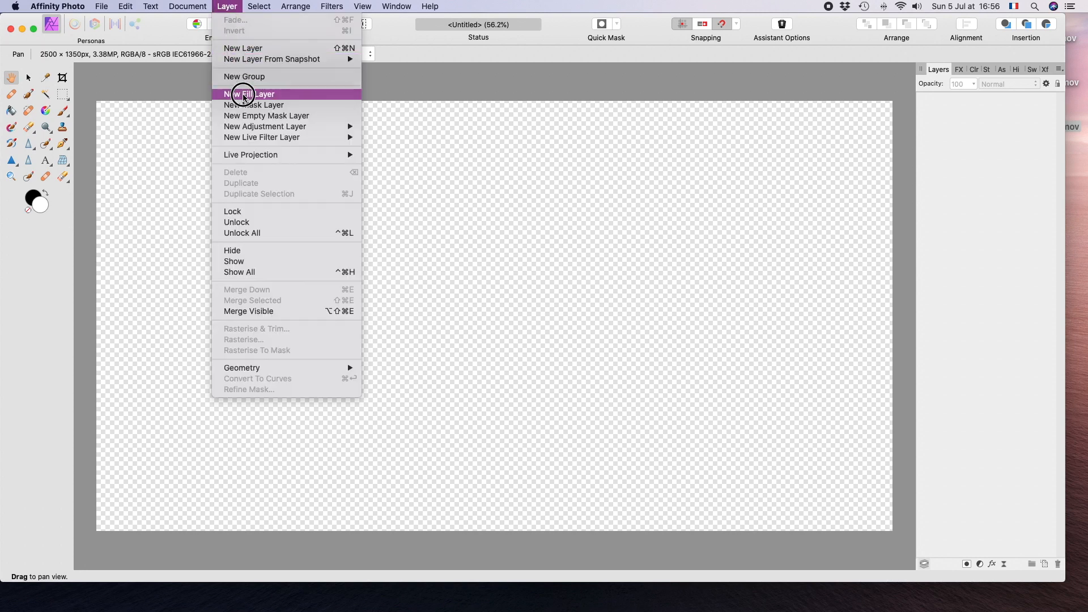
pyautogui.click(244, 97)
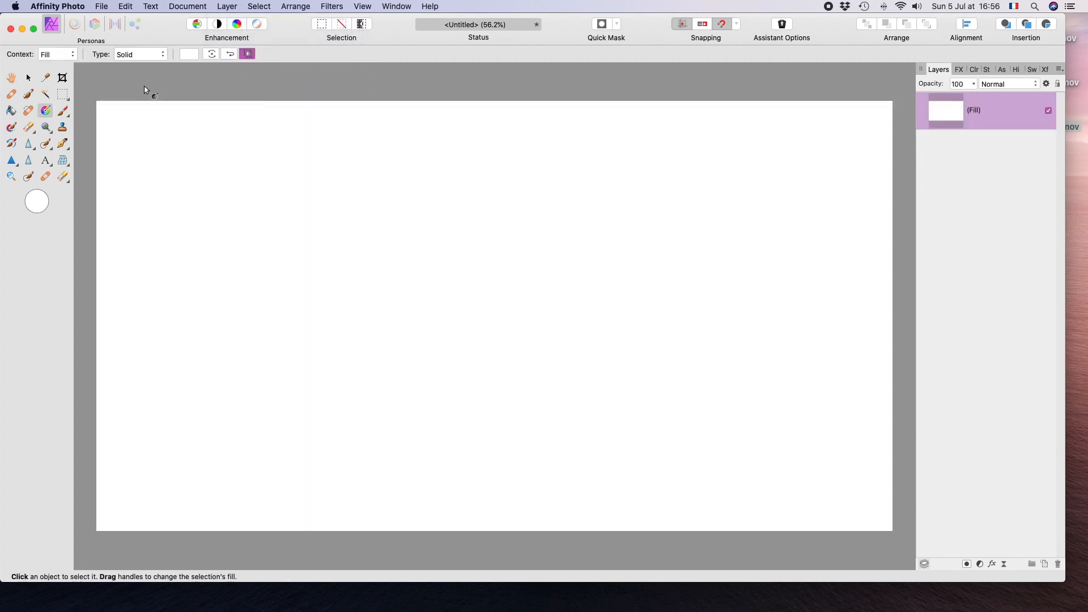
# Draw a large circle on the canvas's left half with the Ellipse tool and fill it red (H 0, S 87, L 52)
pyautogui.moveTo(17, 165); pyautogui.dragTo(40, 182)
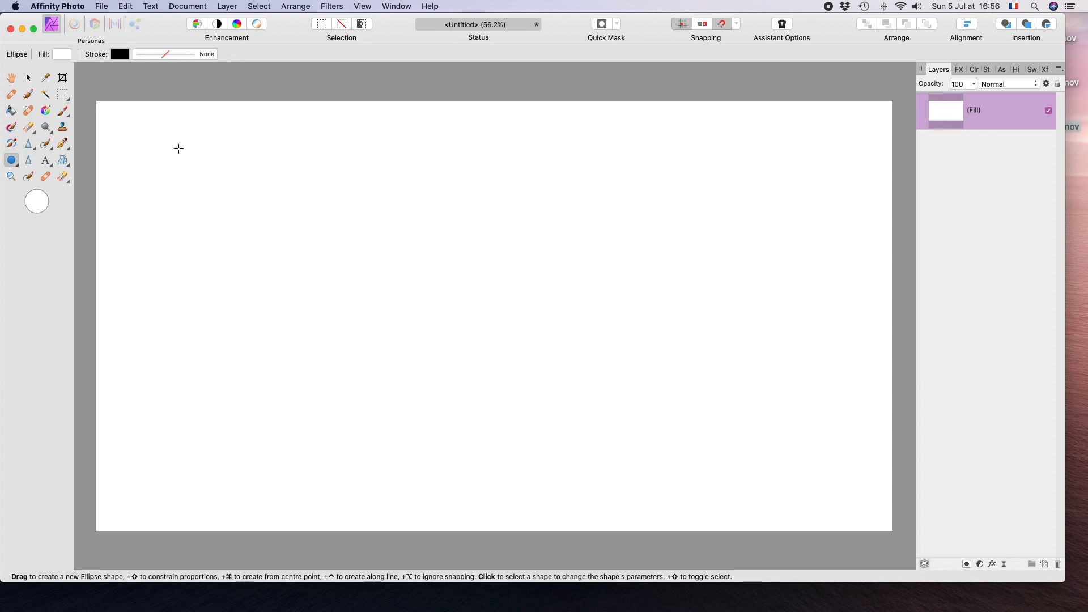
pyautogui.moveTo(179, 148); pyautogui.dragTo(476, 498)
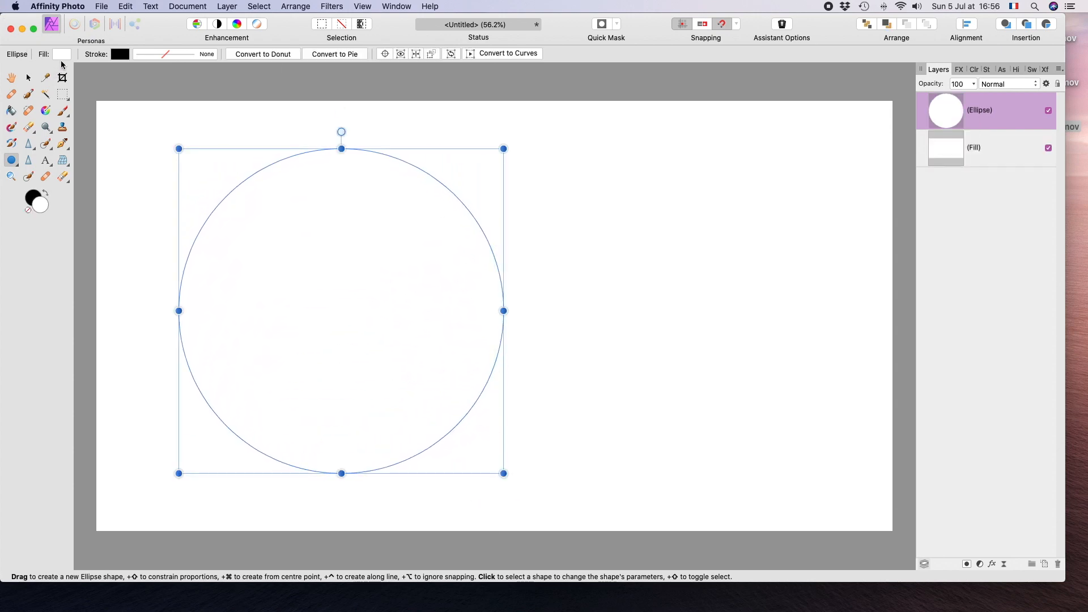
pyautogui.click(59, 55)
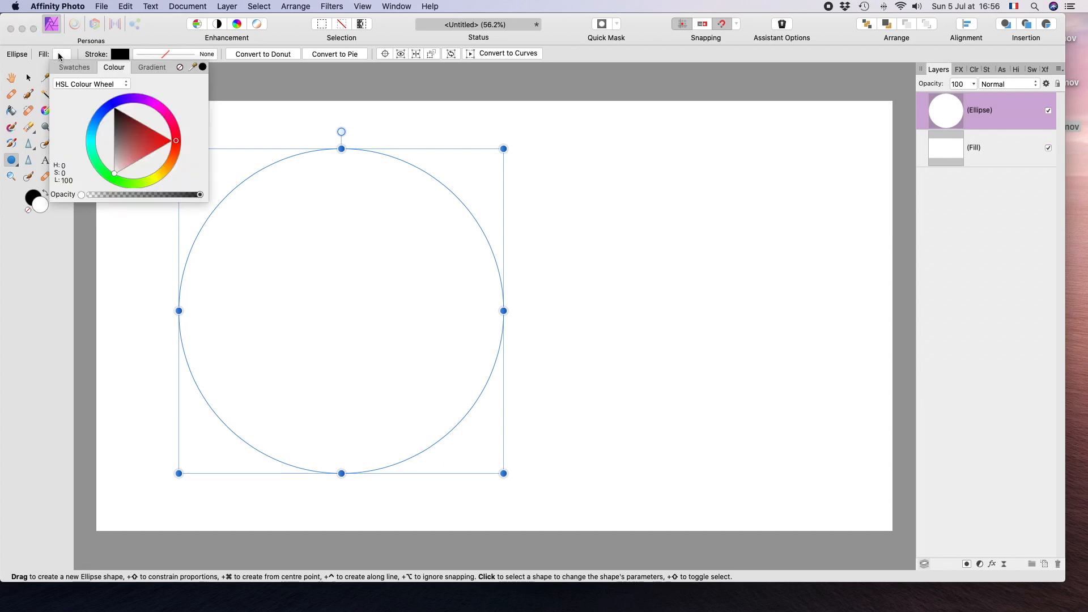
pyautogui.click(163, 141)
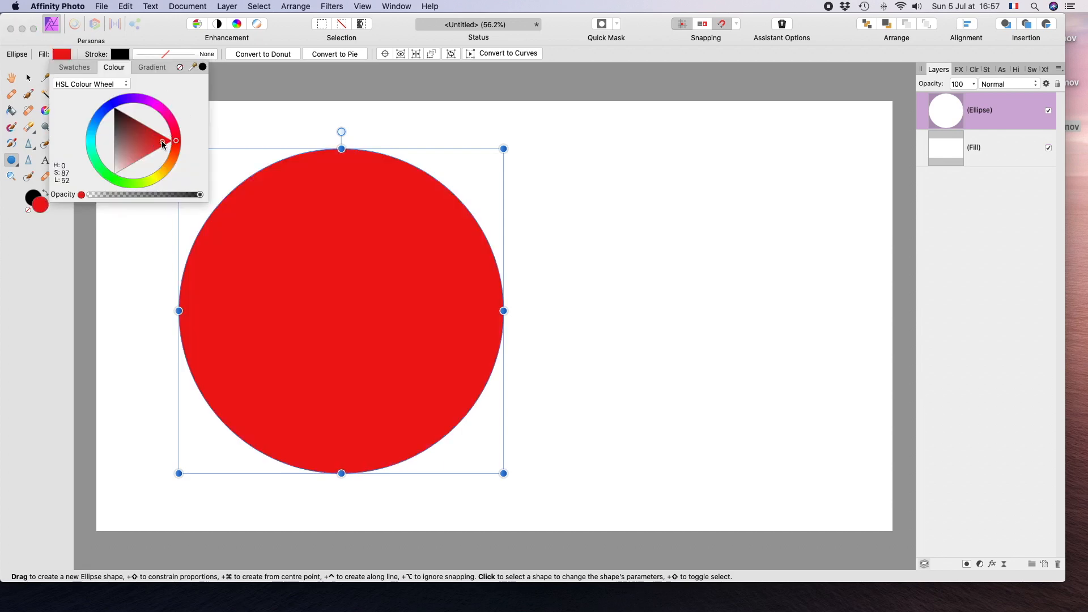
pyautogui.click(57, 54)
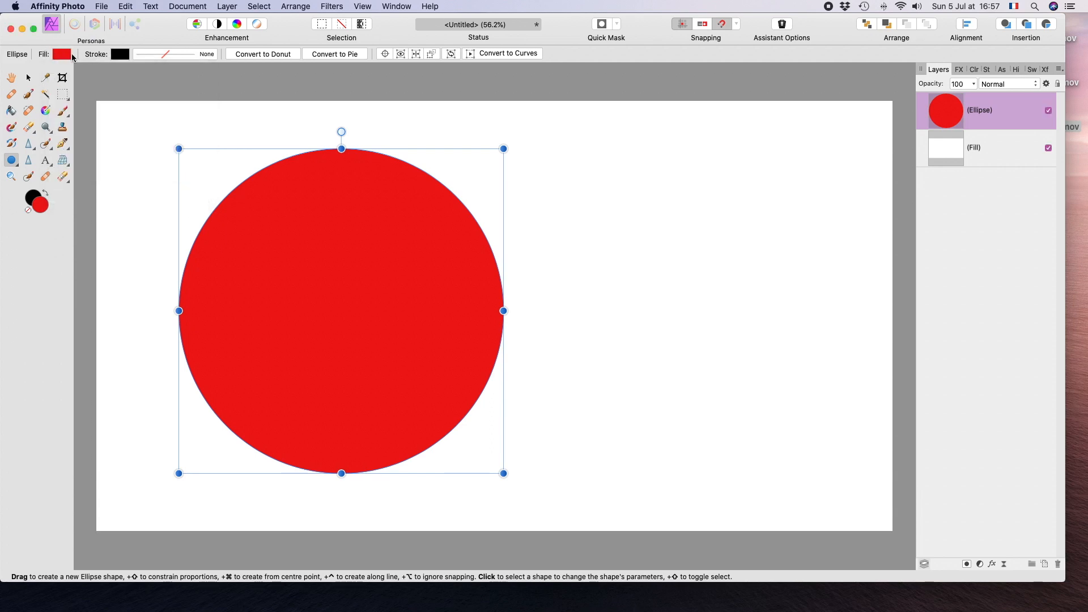
# Draw a triangle as tall as the circle, overlapping its right side, and fill it blue (H 235, S 87, L 52)
pyautogui.click(17, 166)
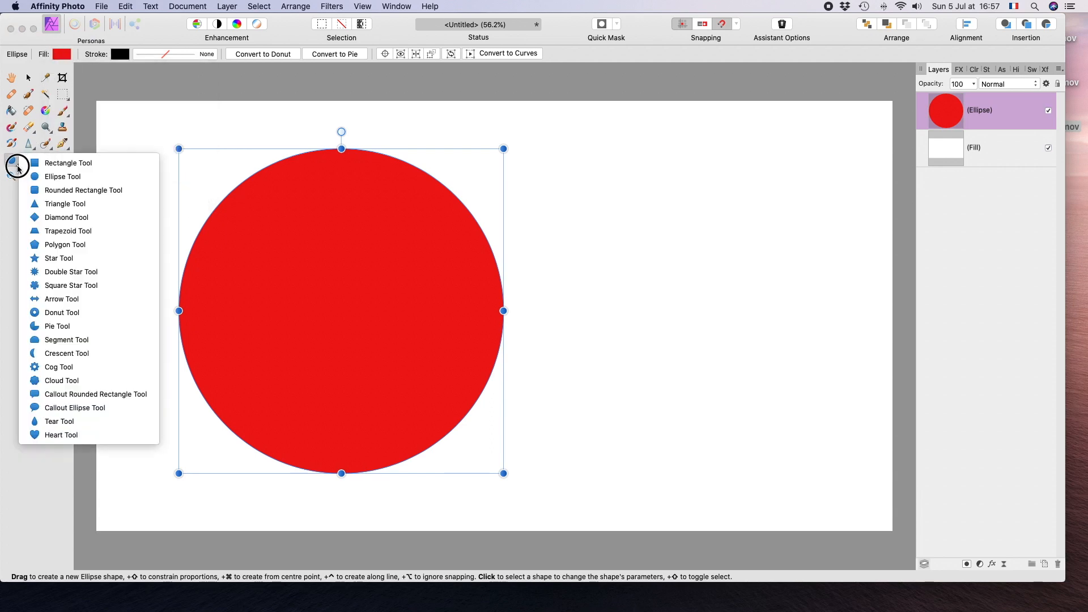
pyautogui.click(40, 205)
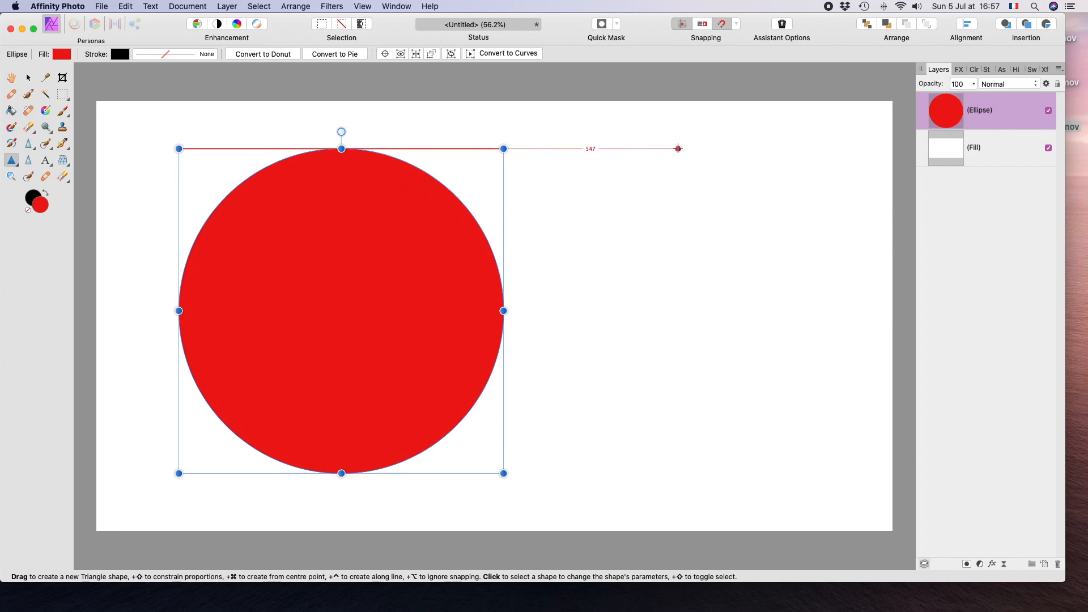
pyautogui.click(679, 149)
pyautogui.moveTo(678, 148)
pyautogui.mouseDown()
pyautogui.moveTo(634, 578)
pyautogui.moveTo(570, 434)
pyautogui.moveTo(556, 345)
pyautogui.moveTo(556, 373)
pyautogui.mouseUp()
pyautogui.scroll(8, 556, 372)
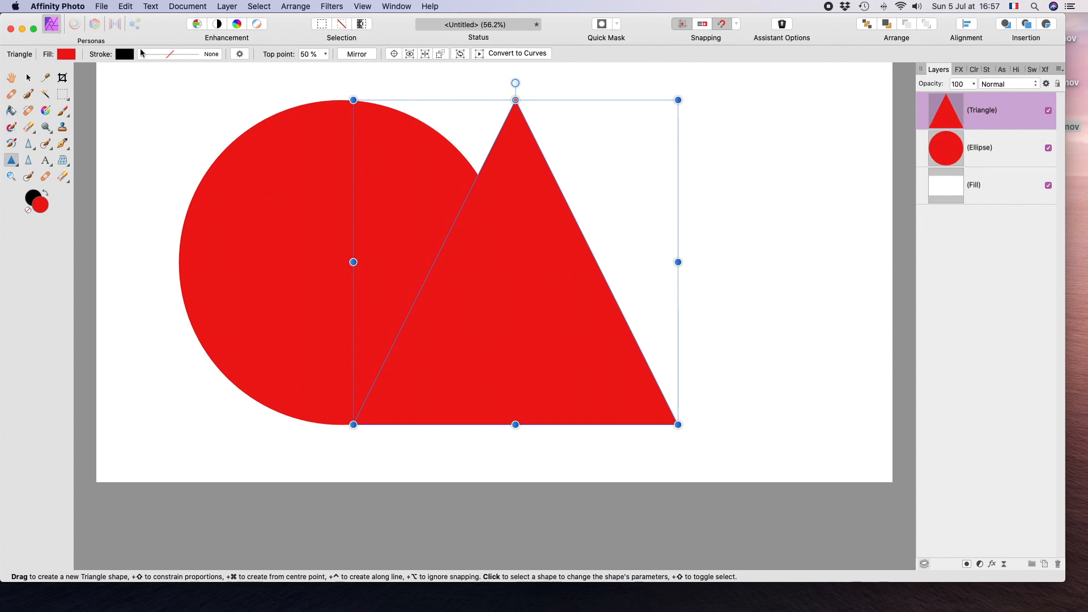
pyautogui.click(65, 57)
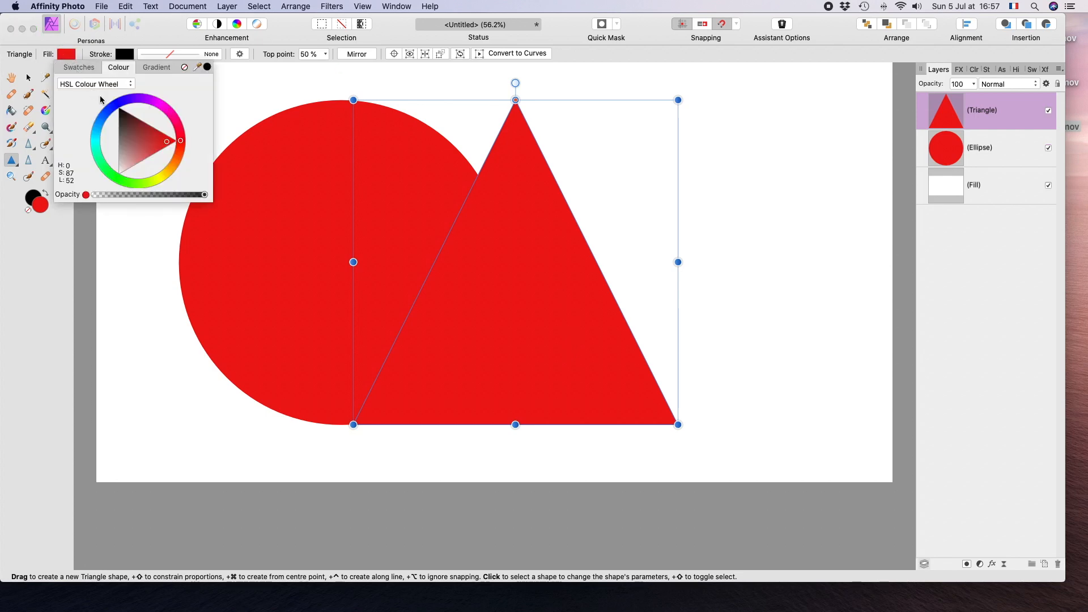
pyautogui.click(113, 106)
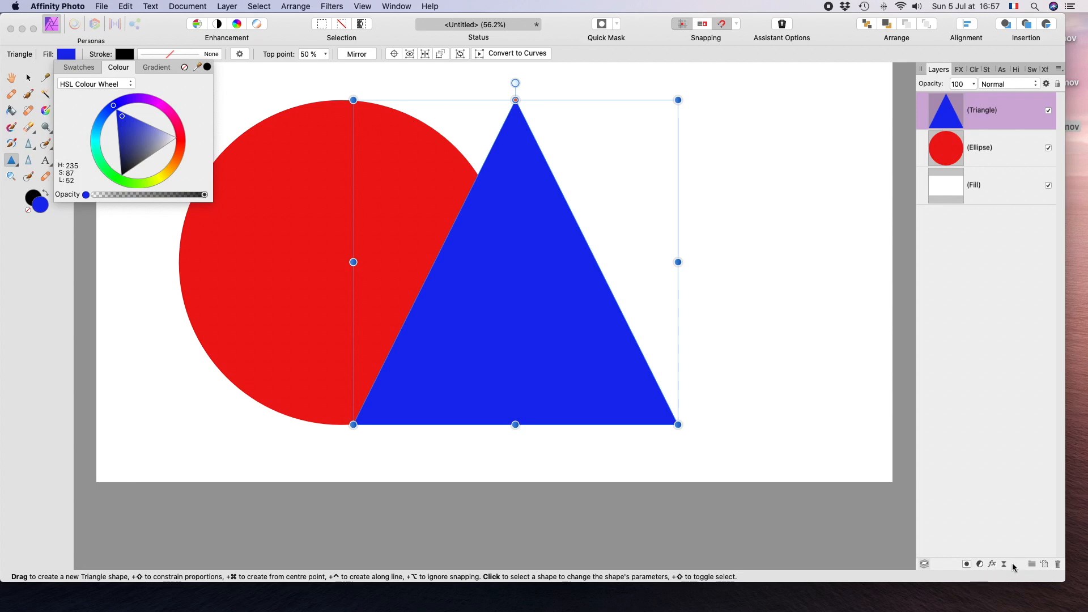
# Try a mask layer above all layers by painting a wavy black stroke across both shapes, and delete the mask
pyautogui.click(967, 565)
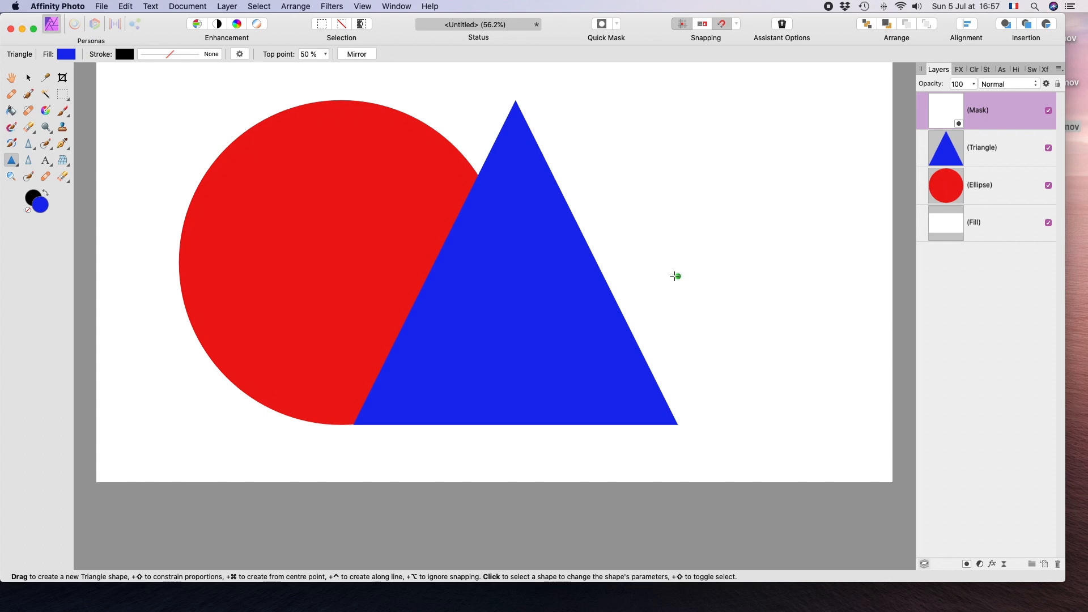
pyautogui.scroll(3, 675, 275)
pyautogui.scroll(-1, 677, 280)
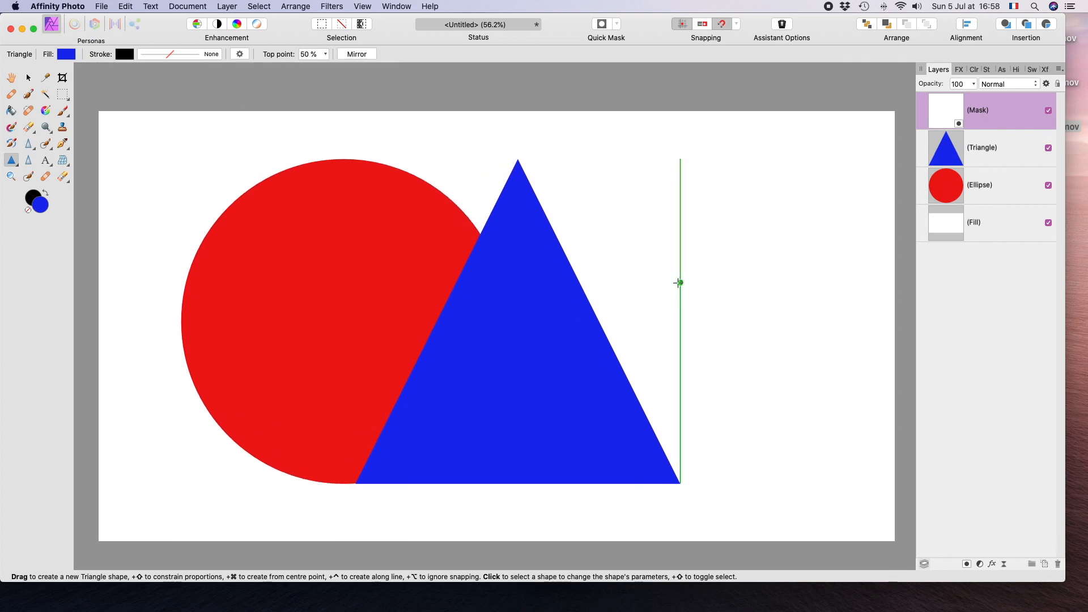
pyautogui.press('b')
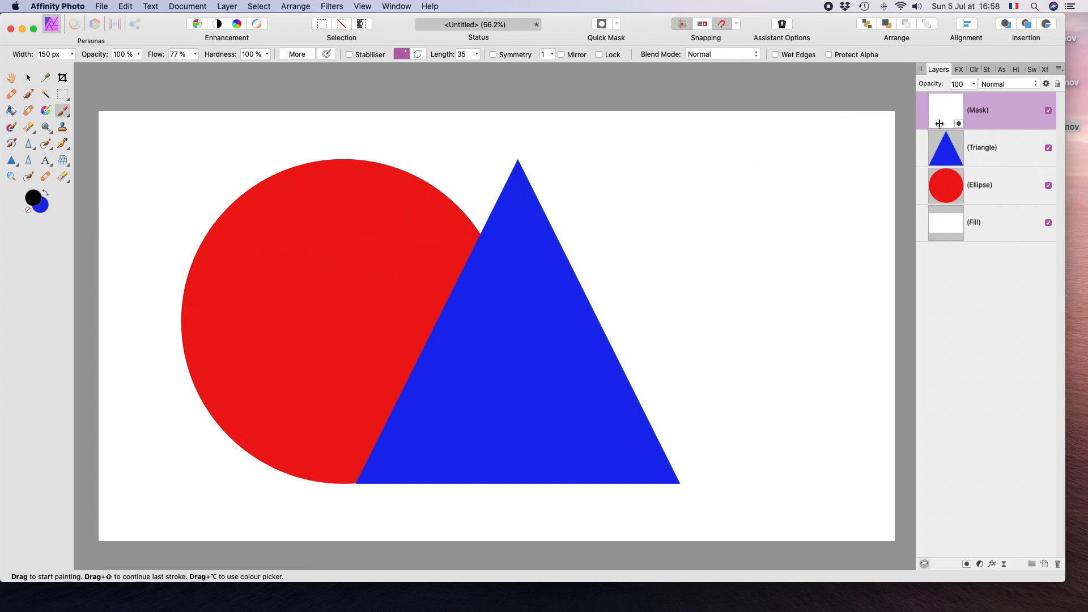
pyautogui.moveTo(169, 192)
pyautogui.mouseDown()
pyautogui.moveTo(268, 321)
pyautogui.moveTo(343, 325)
pyautogui.moveTo(414, 260)
pyautogui.moveTo(528, 359)
pyautogui.moveTo(571, 297)
pyautogui.moveTo(608, 284)
pyautogui.moveTo(703, 338)
pyautogui.moveTo(785, 273)
pyautogui.mouseUp()
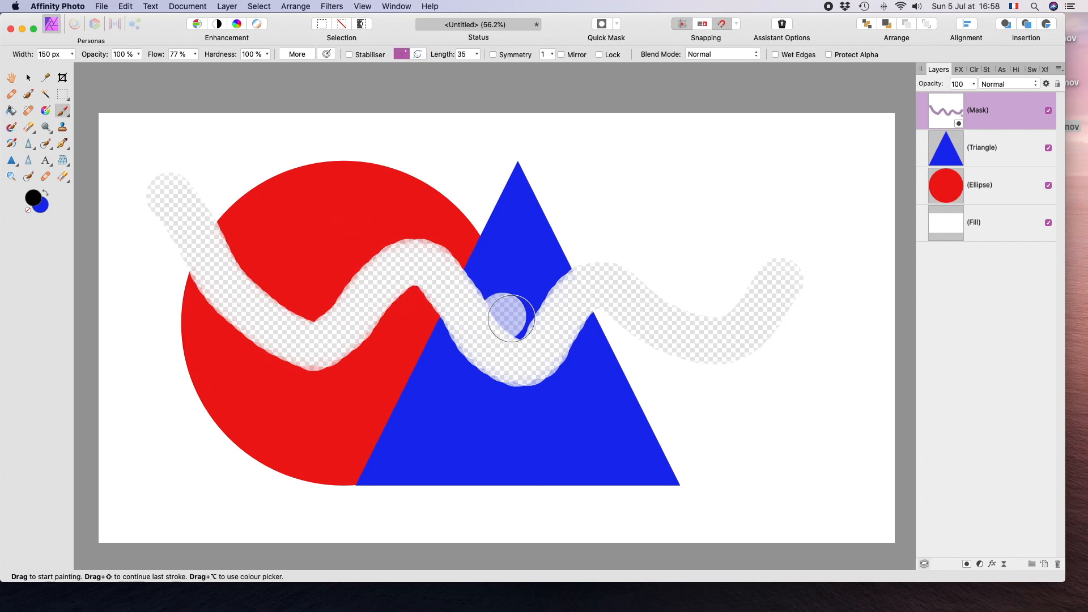
pyautogui.moveTo(511, 318); pyautogui.dragTo(549, 329)
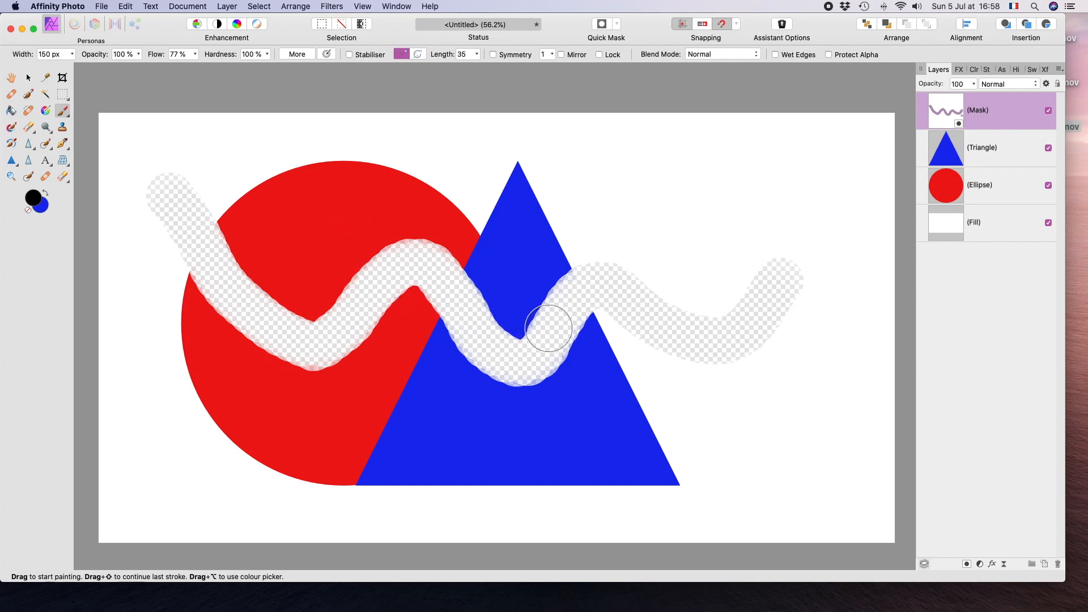
pyautogui.moveTo(549, 328); pyautogui.dragTo(543, 331)
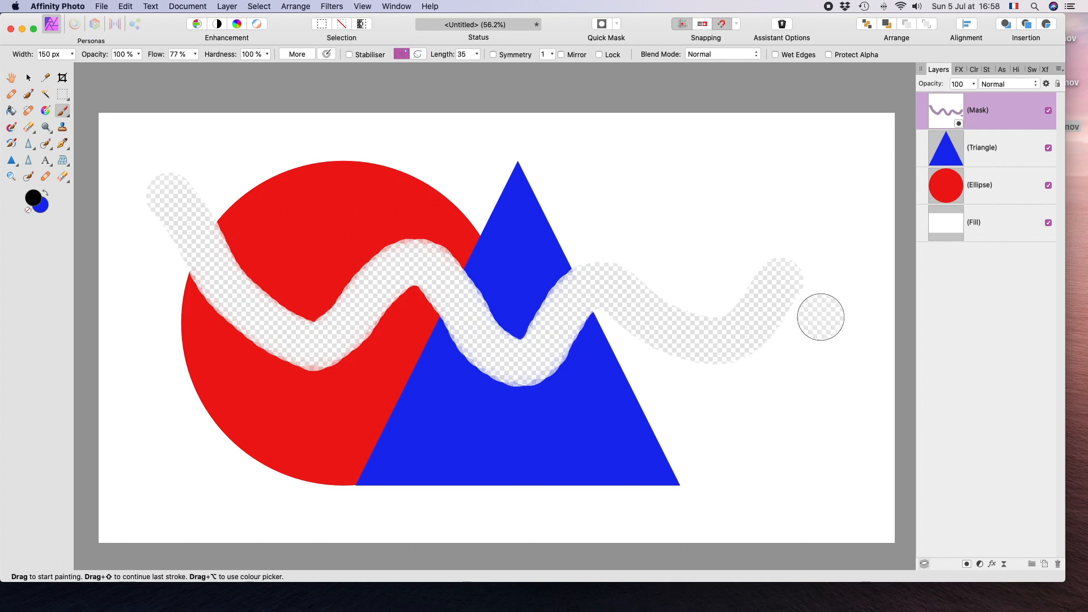
pyautogui.click(1057, 564)
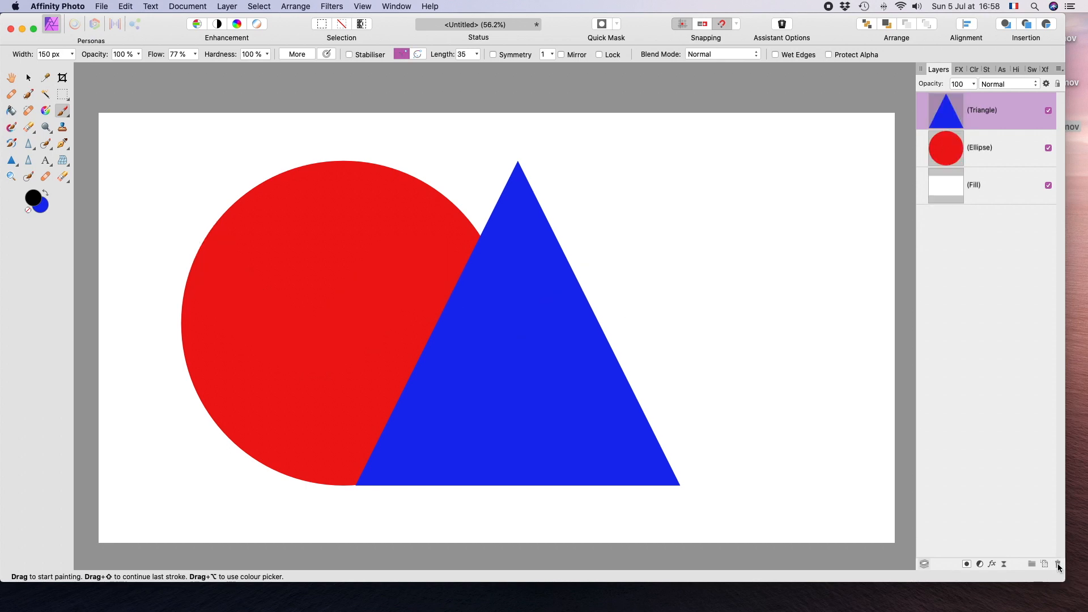
# Add a mask nested inside the Triangle layer and paint black on it across the triangle's middle
pyautogui.click(967, 564)
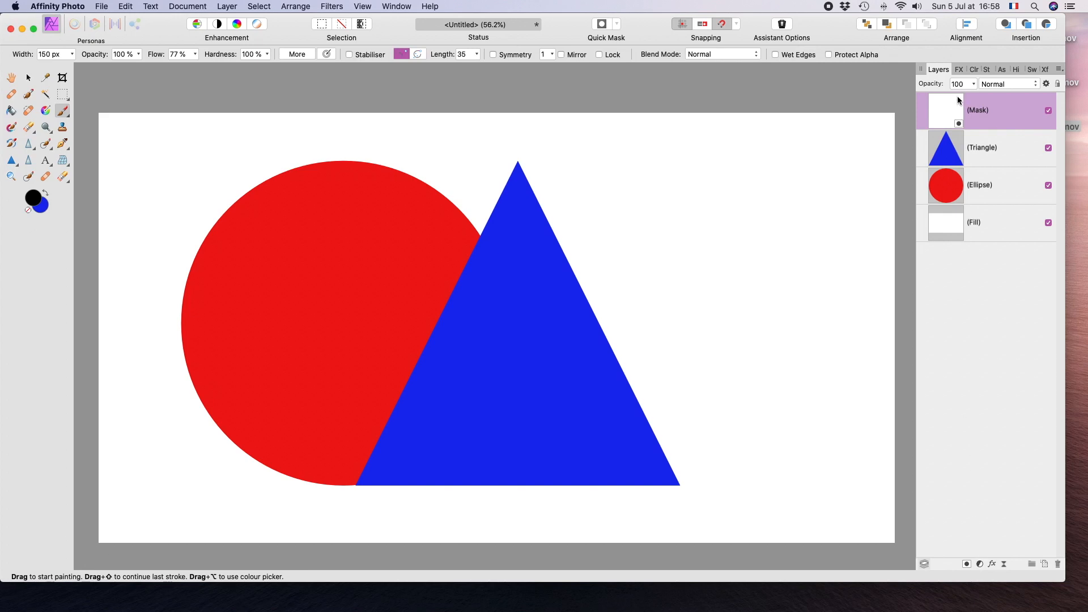
pyautogui.moveTo(944, 112); pyautogui.dragTo(940, 148)
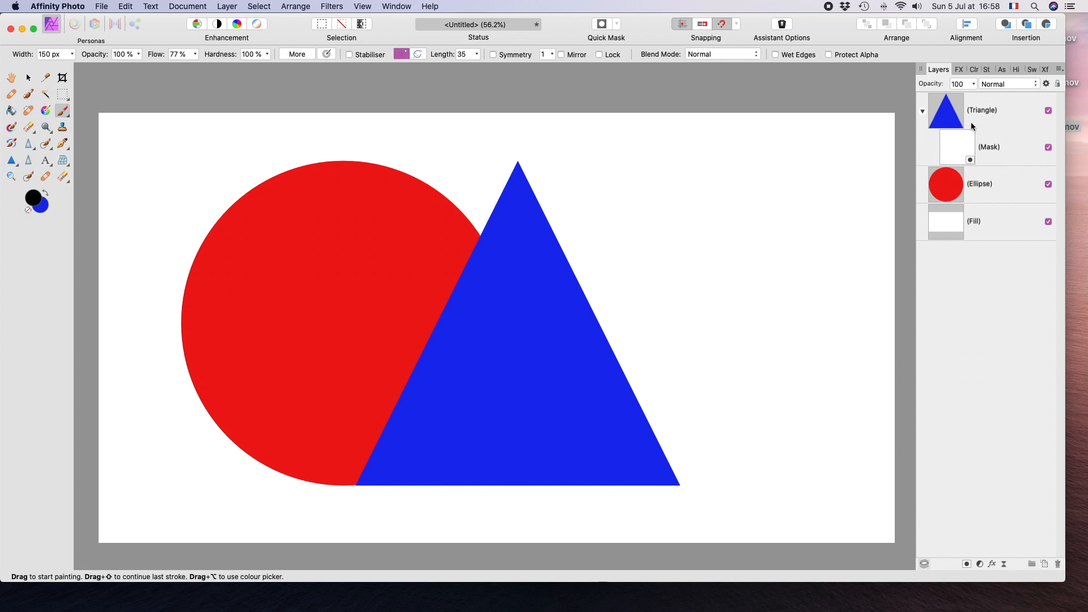
pyautogui.click(954, 151)
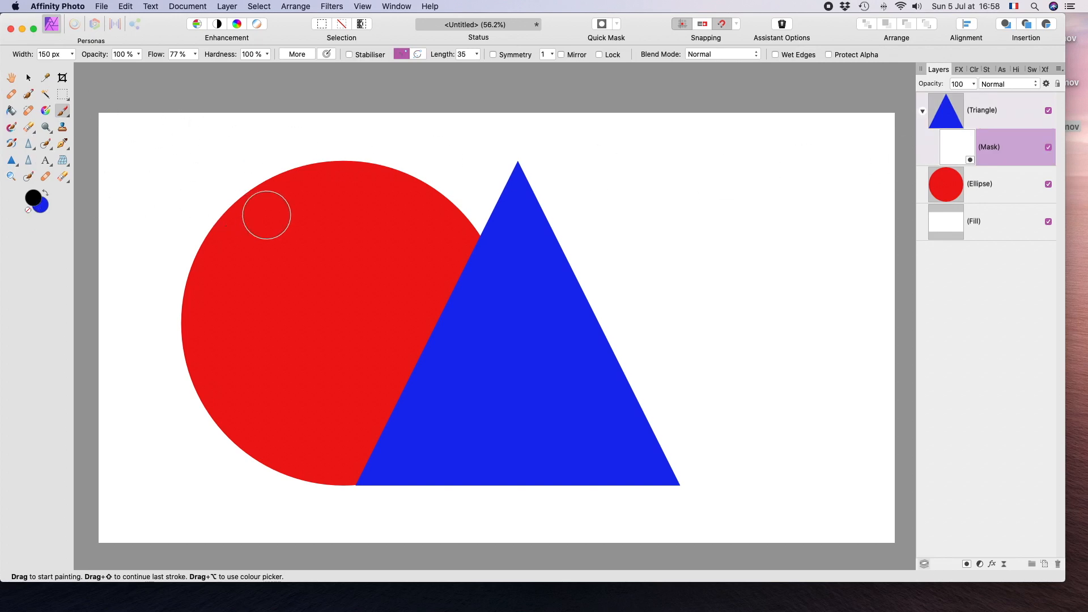
pyautogui.moveTo(309, 288)
pyautogui.mouseDown()
pyautogui.moveTo(401, 305)
pyautogui.moveTo(715, 317)
pyautogui.moveTo(623, 329)
pyautogui.moveTo(472, 372)
pyautogui.moveTo(602, 387)
pyautogui.moveTo(466, 416)
pyautogui.moveTo(581, 418)
pyautogui.moveTo(482, 441)
pyautogui.moveTo(531, 422)
pyautogui.mouseUp()
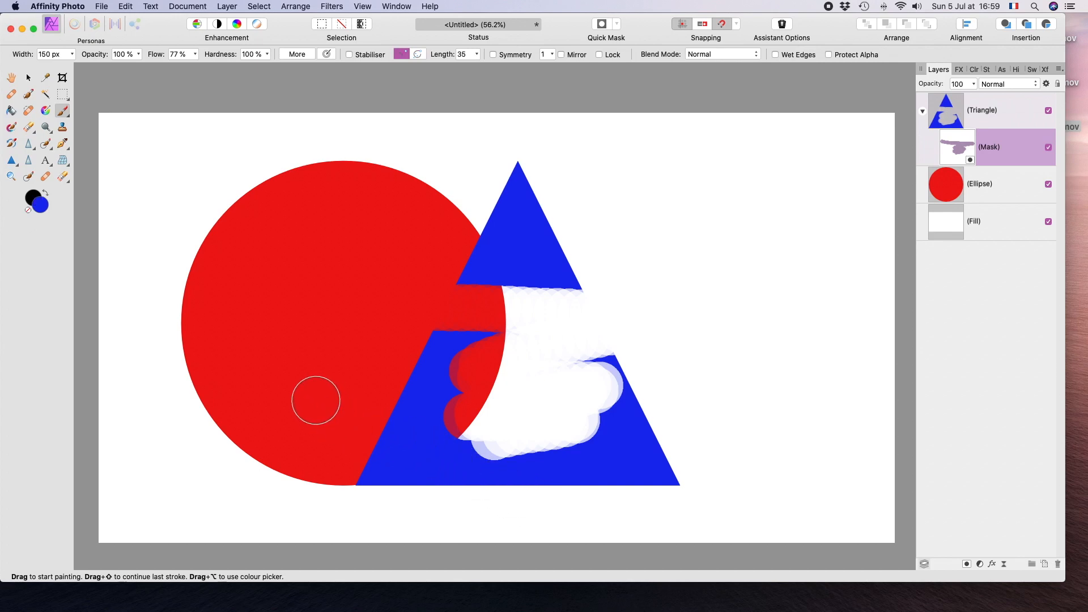
# Set the secondary colour to white (#FFFFFF) and paint on the triangle's mask to restore its hidden areas
pyautogui.doubleClick(42, 210)
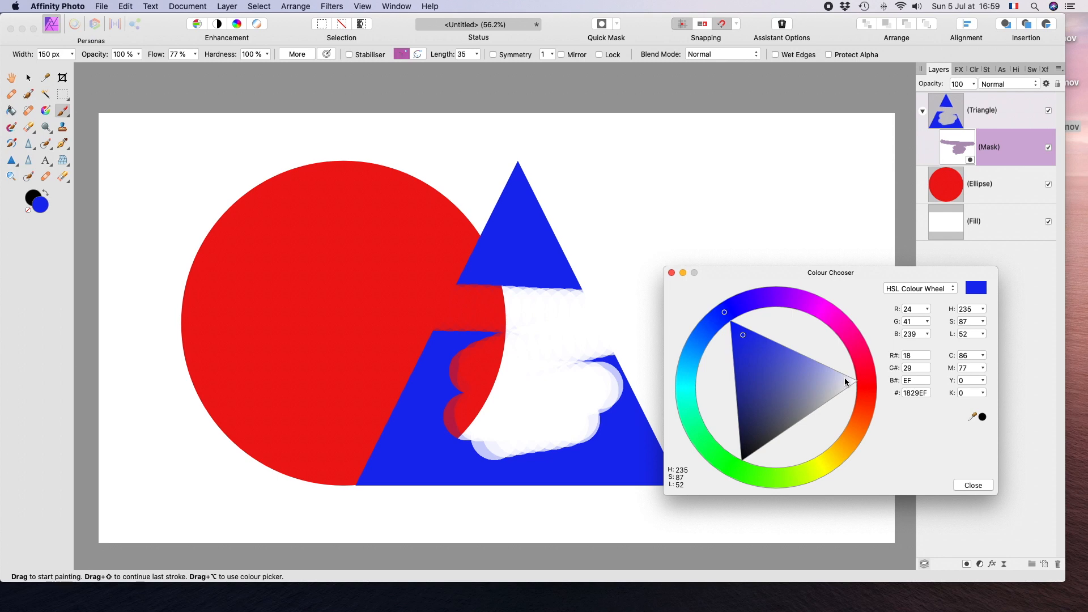
pyautogui.moveTo(846, 383); pyautogui.dragTo(862, 385)
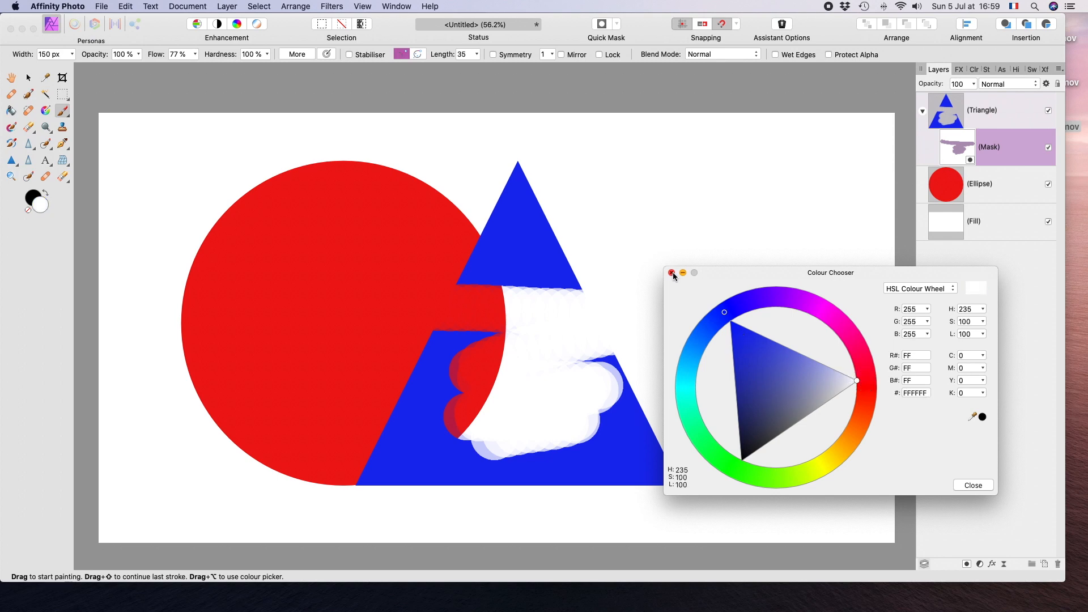
pyautogui.click(672, 272)
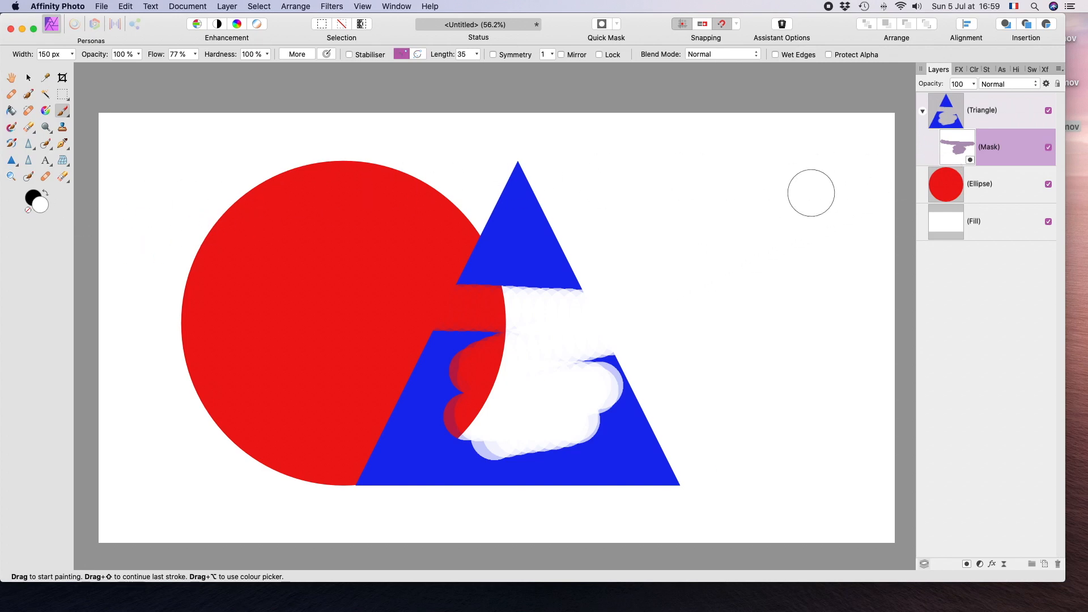
pyautogui.moveTo(504, 260)
pyautogui.mouseDown()
pyautogui.moveTo(488, 302)
pyautogui.moveTo(480, 277)
pyautogui.mouseUp()
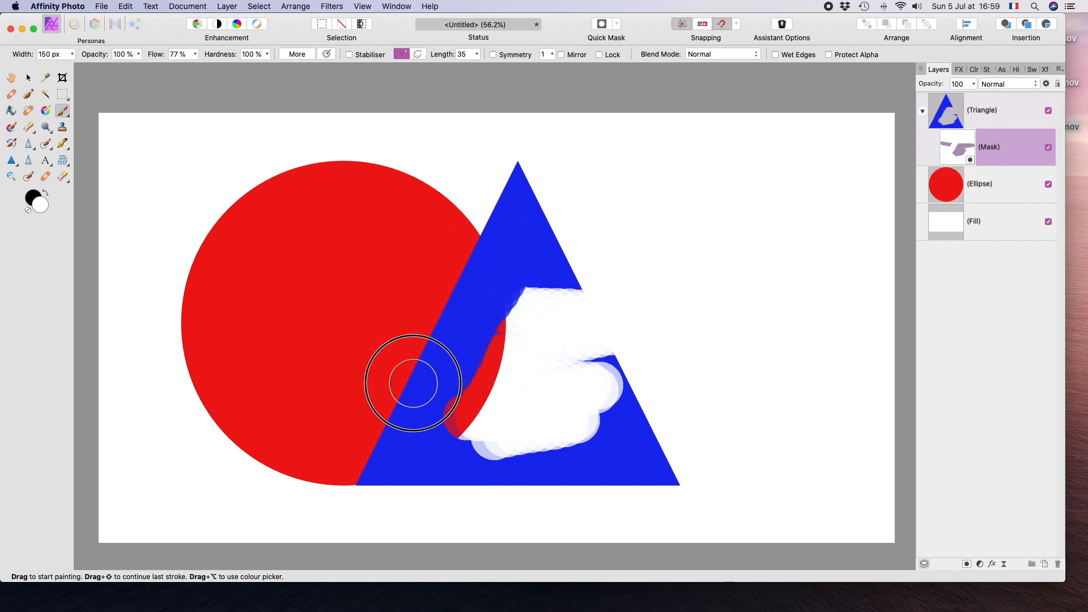
pyautogui.moveTo(498, 238)
pyautogui.mouseDown()
pyautogui.moveTo(522, 313)
pyautogui.moveTo(569, 394)
pyautogui.moveTo(539, 271)
pyautogui.moveTo(605, 372)
pyautogui.moveTo(568, 284)
pyautogui.moveTo(629, 402)
pyautogui.moveTo(489, 464)
pyautogui.moveTo(579, 403)
pyautogui.moveTo(488, 449)
pyautogui.moveTo(533, 388)
pyautogui.moveTo(475, 449)
pyautogui.moveTo(489, 319)
pyautogui.moveTo(449, 443)
pyautogui.moveTo(506, 341)
pyautogui.moveTo(523, 415)
pyautogui.moveTo(501, 343)
pyautogui.moveTo(551, 433)
pyautogui.moveTo(519, 298)
pyautogui.moveTo(521, 253)
pyautogui.moveTo(591, 419)
pyautogui.mouseUp()
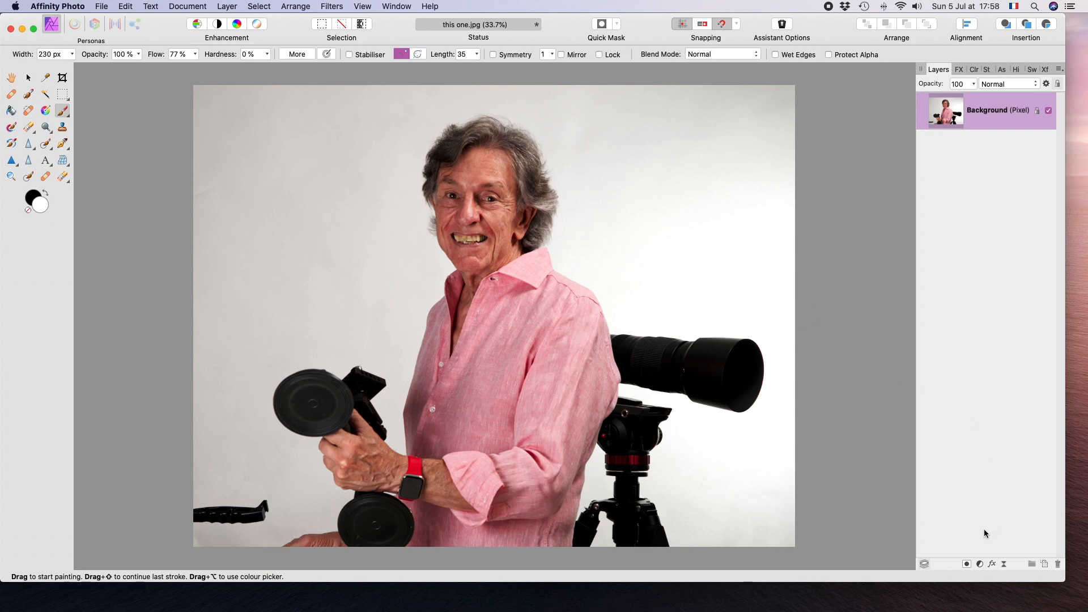
# Add a Curves adjustment above the portrait's Background layer and raise the master curve's midtones to brighten it
pyautogui.click(980, 565)
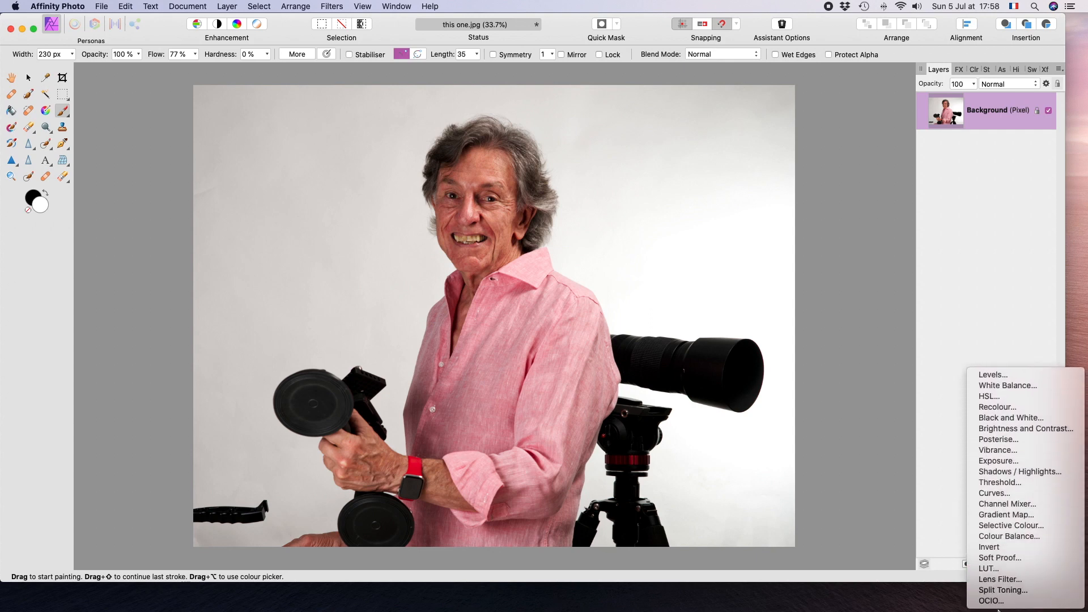
pyautogui.click(999, 493)
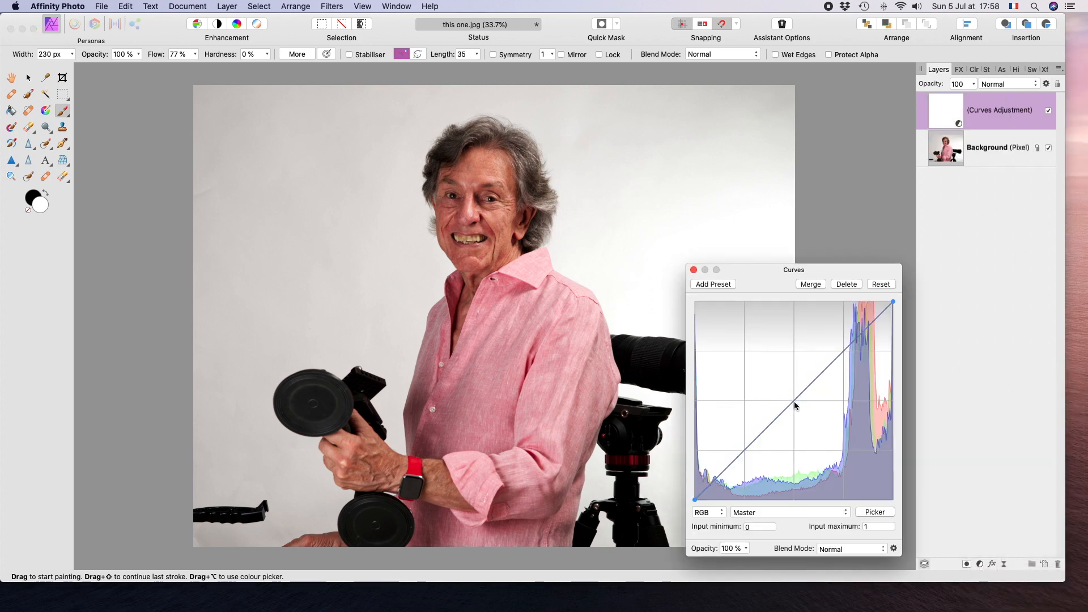
pyautogui.moveTo(795, 404); pyautogui.dragTo(771, 377)
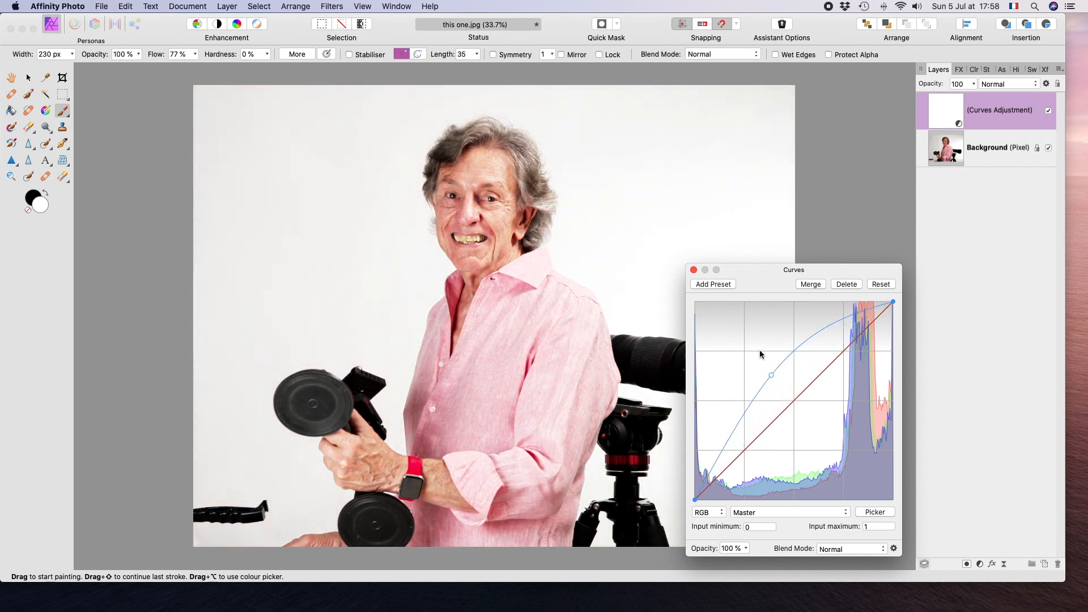
pyautogui.click(694, 271)
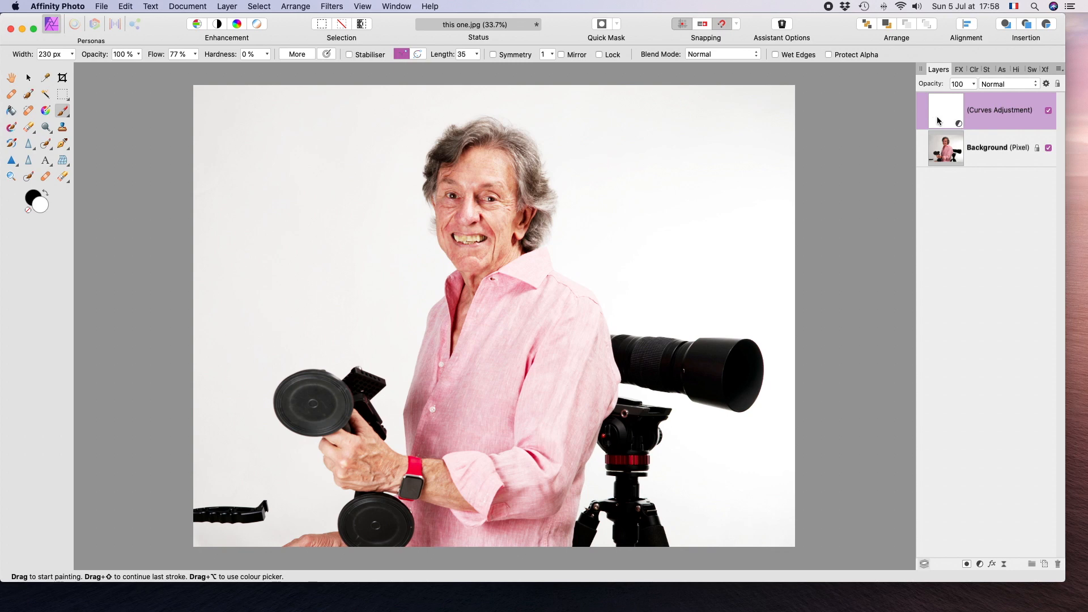
# Invert the Curves adjustment's mask to hide its effect over the whole portrait
pyautogui.press('super+i')
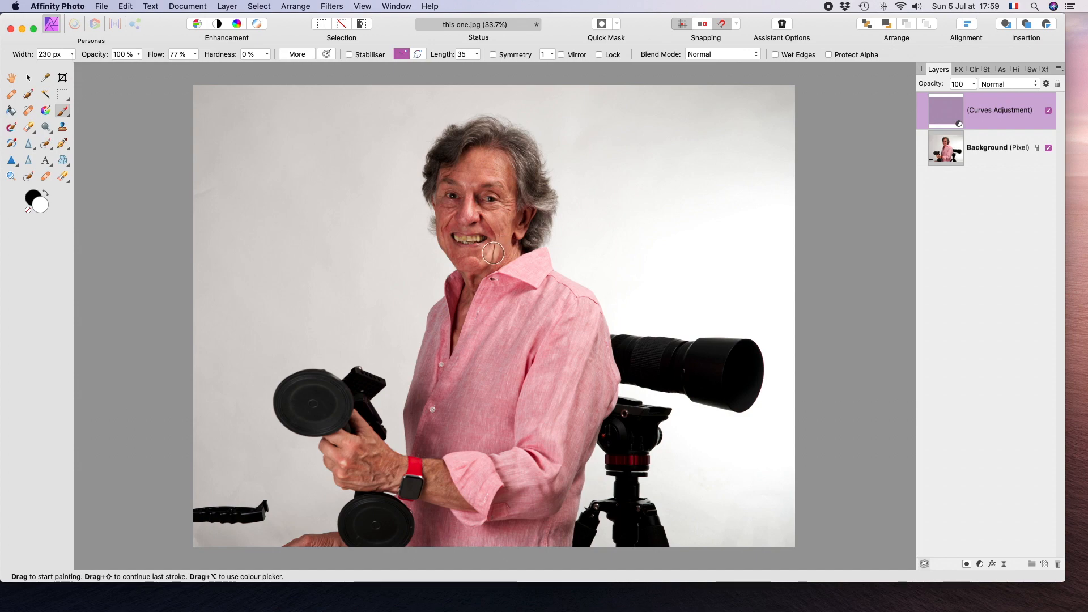
pyautogui.scroll(5, 493, 253)
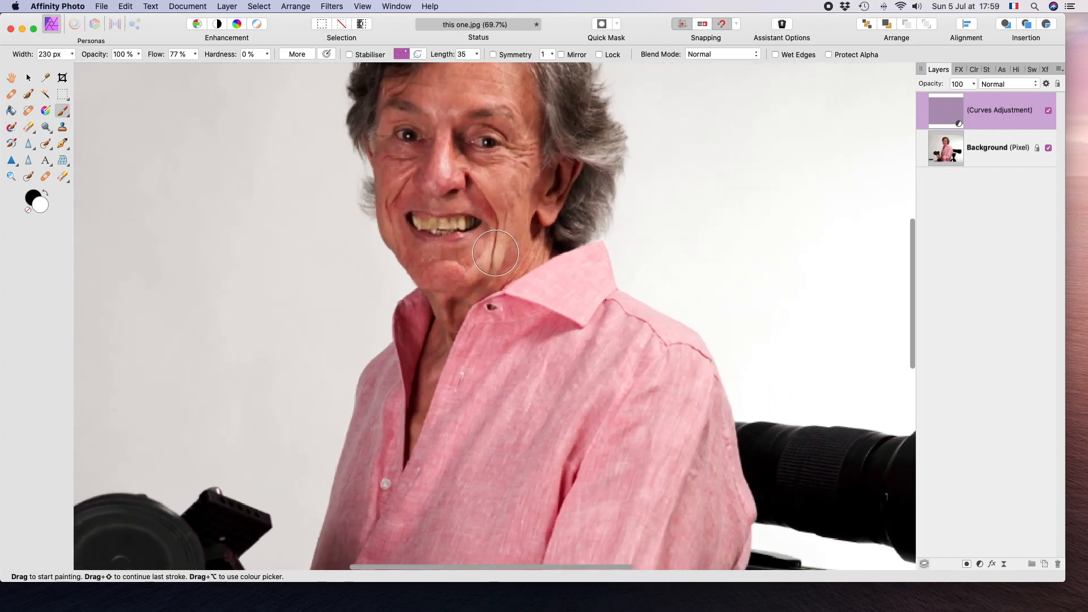
# Set the brush width to 35 px and paint white on the Curves adjustment's mask over the teeth to brighten them
pyautogui.scroll(5, 497, 254)
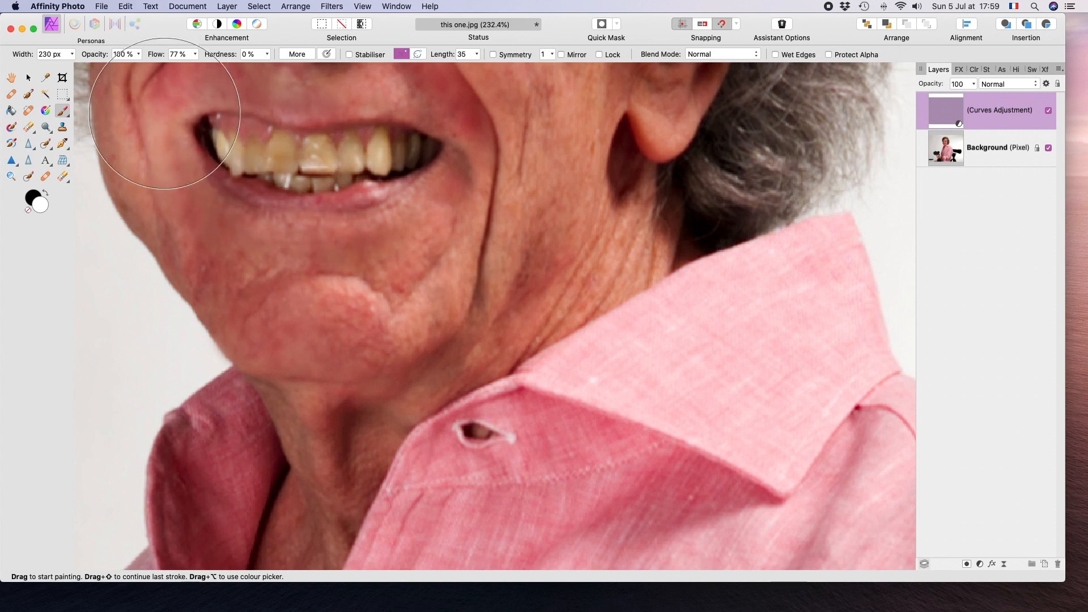
pyautogui.click(72, 55)
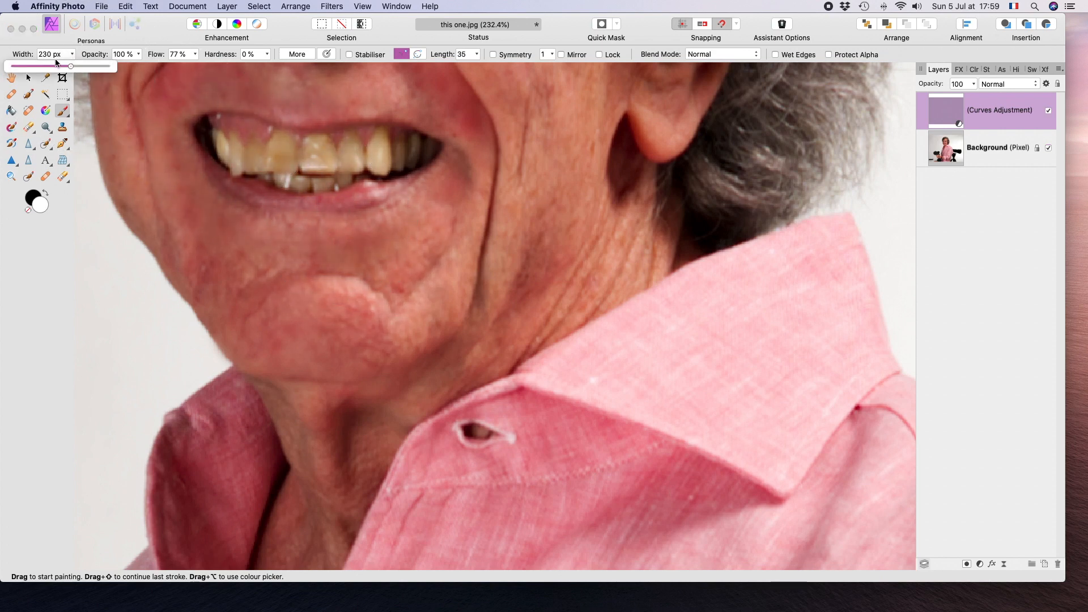
pyautogui.click(41, 67)
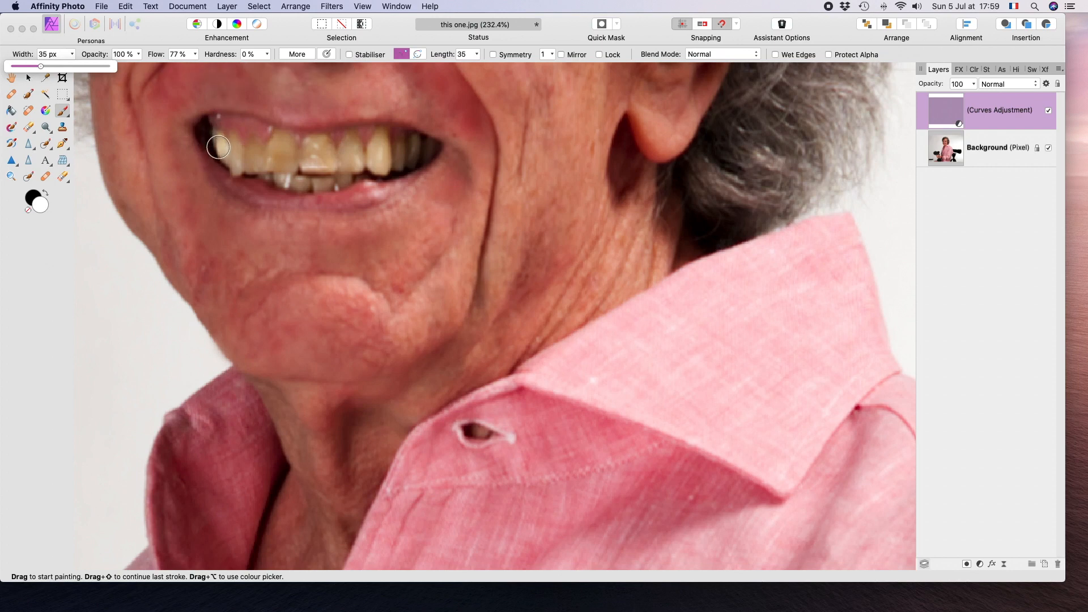
pyautogui.moveTo(219, 141)
pyautogui.mouseDown()
pyautogui.moveTo(233, 170)
pyautogui.moveTo(236, 138)
pyautogui.moveTo(241, 168)
pyautogui.moveTo(250, 148)
pyautogui.moveTo(264, 170)
pyautogui.moveTo(278, 141)
pyautogui.moveTo(284, 165)
pyautogui.moveTo(286, 144)
pyautogui.moveTo(293, 163)
pyautogui.moveTo(299, 150)
pyautogui.moveTo(300, 170)
pyautogui.moveTo(311, 144)
pyautogui.moveTo(314, 168)
pyautogui.moveTo(319, 146)
pyautogui.moveTo(333, 168)
pyautogui.moveTo(346, 152)
pyautogui.moveTo(348, 165)
pyautogui.moveTo(350, 142)
pyautogui.moveTo(364, 164)
pyautogui.moveTo(381, 146)
pyautogui.moveTo(383, 165)
pyautogui.moveTo(427, 150)
pyautogui.mouseUp()
pyautogui.moveTo(305, 184)
pyautogui.mouseDown()
pyautogui.moveTo(274, 176)
pyautogui.moveTo(335, 175)
pyautogui.moveTo(259, 169)
pyautogui.mouseUp()
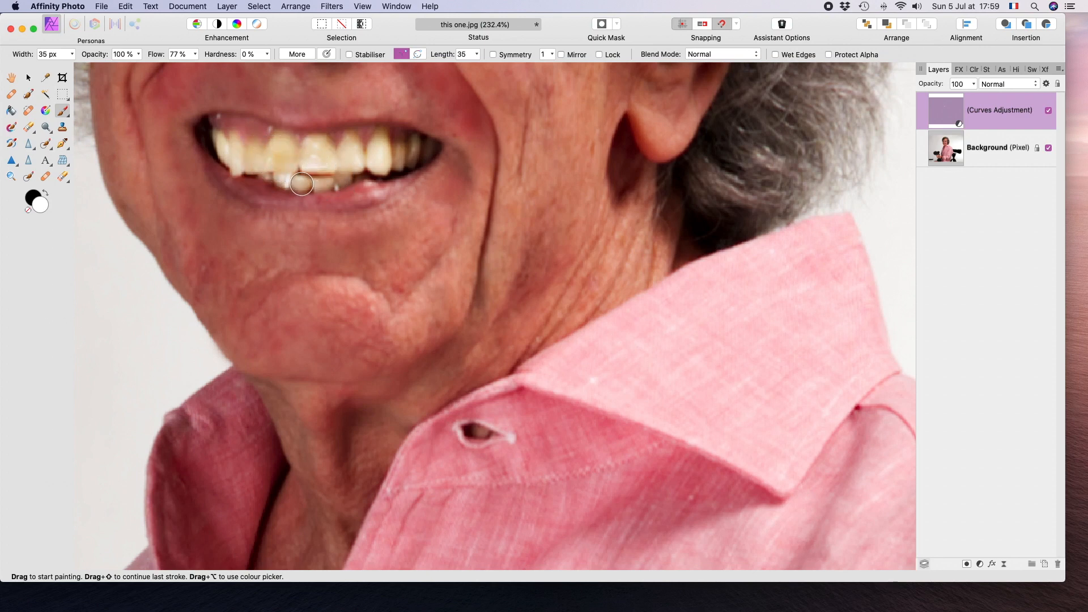
pyautogui.moveTo(378, 146); pyautogui.dragTo(379, 145)
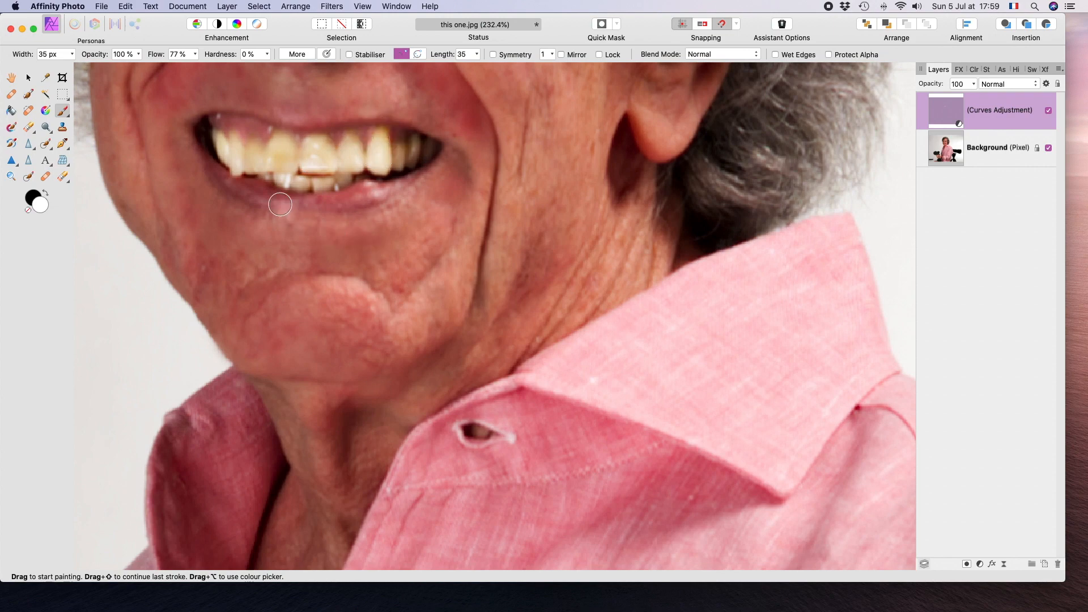
# With an 11 px brush, brighten the white of the portrait's left-hand eye on the mask and correct its inner corner with black
pyautogui.scroll(10, 277, 184)
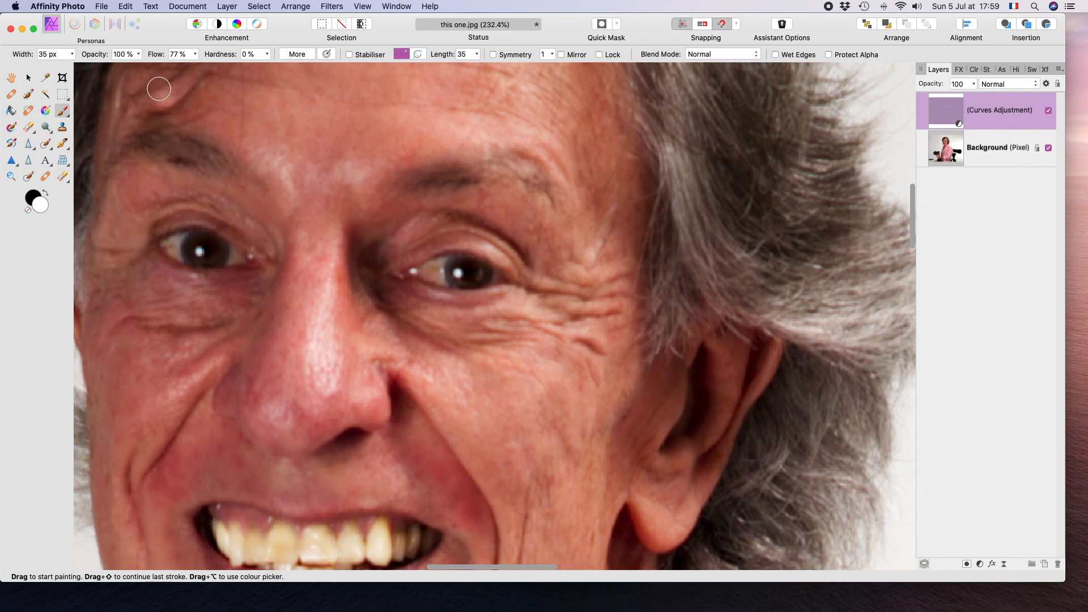
pyautogui.click(72, 54)
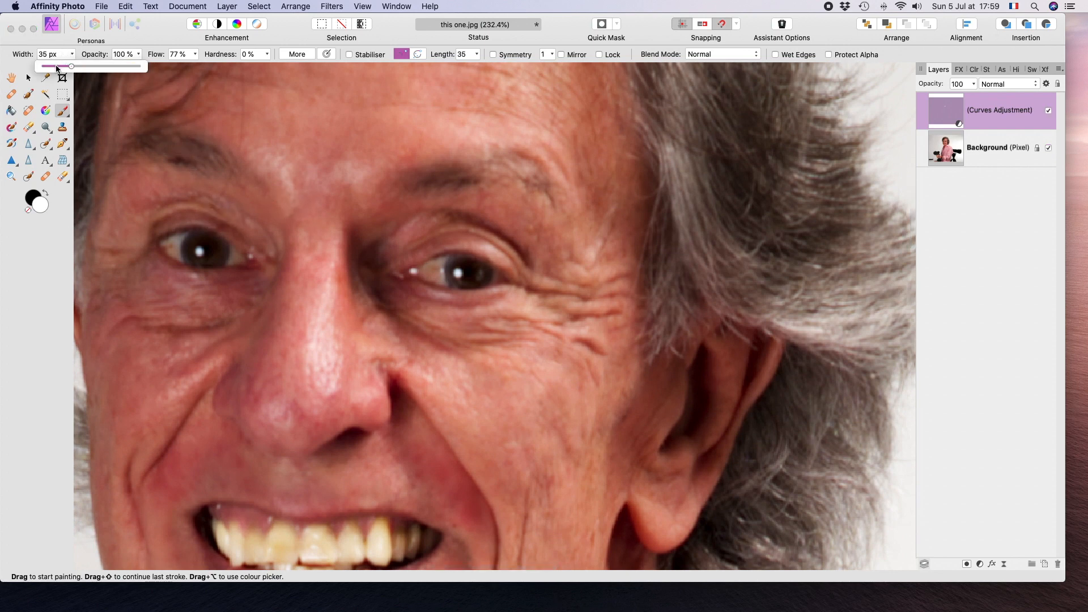
pyautogui.click(57, 66)
pyautogui.moveTo(56, 67); pyautogui.dragTo(51, 67)
pyautogui.click(182, 238)
pyautogui.moveTo(181, 238)
pyautogui.mouseDown()
pyautogui.moveTo(162, 246)
pyautogui.moveTo(186, 236)
pyautogui.moveTo(173, 253)
pyautogui.moveTo(167, 246)
pyautogui.moveTo(183, 237)
pyautogui.moveTo(231, 252)
pyautogui.moveTo(250, 265)
pyautogui.mouseUp()
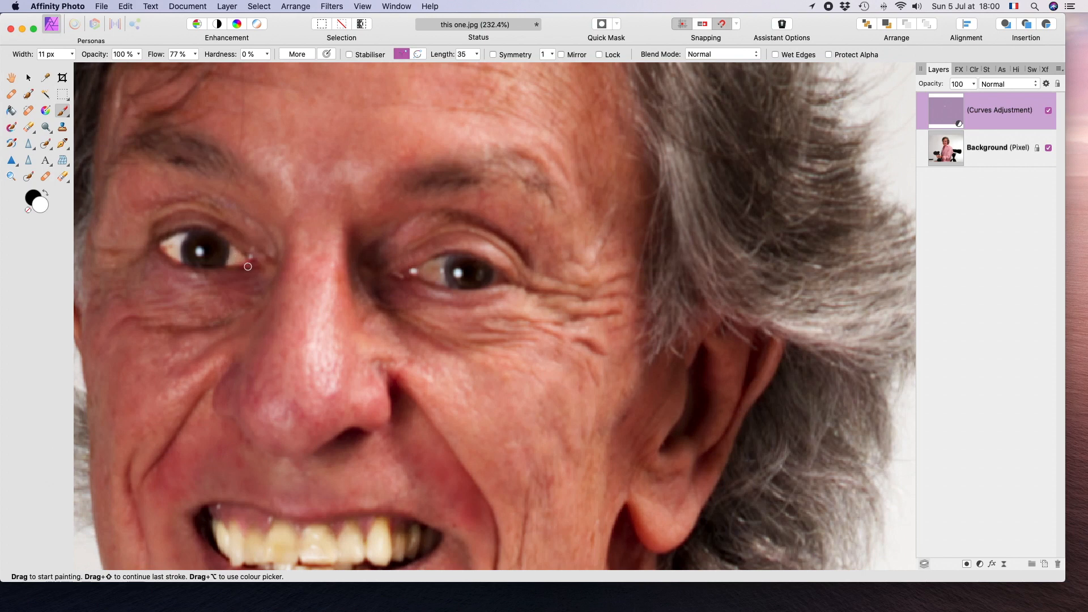
pyautogui.press('x')
pyautogui.moveTo(254, 262)
pyautogui.mouseDown()
pyautogui.moveTo(240, 260)
pyautogui.moveTo(251, 259)
pyautogui.mouseUp()
# Switch back to white and paint on the mask over the white of the portrait's right-hand eye
pyautogui.press('x')
pyautogui.moveTo(445, 260)
pyautogui.mouseDown()
pyautogui.moveTo(442, 280)
pyautogui.moveTo(420, 277)
pyautogui.moveTo(434, 271)
pyautogui.moveTo(427, 274)
pyautogui.moveTo(432, 260)
pyautogui.moveTo(442, 266)
pyautogui.mouseUp()
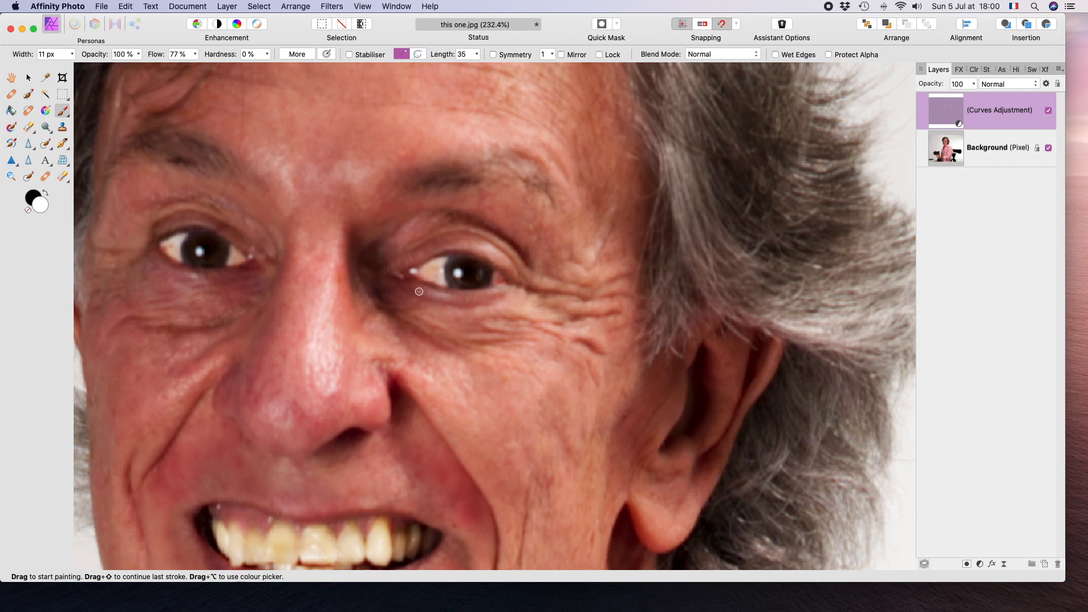
# Paint white on the mask along the right-hand eye's lower lid, and paint over that area with black to remove the brightening
pyautogui.moveTo(419, 291)
pyautogui.mouseDown()
pyautogui.moveTo(409, 284)
pyautogui.moveTo(454, 297)
pyautogui.mouseUp()
pyautogui.moveTo(501, 295)
pyautogui.mouseDown()
pyautogui.moveTo(407, 278)
pyautogui.moveTo(418, 286)
pyautogui.mouseUp()
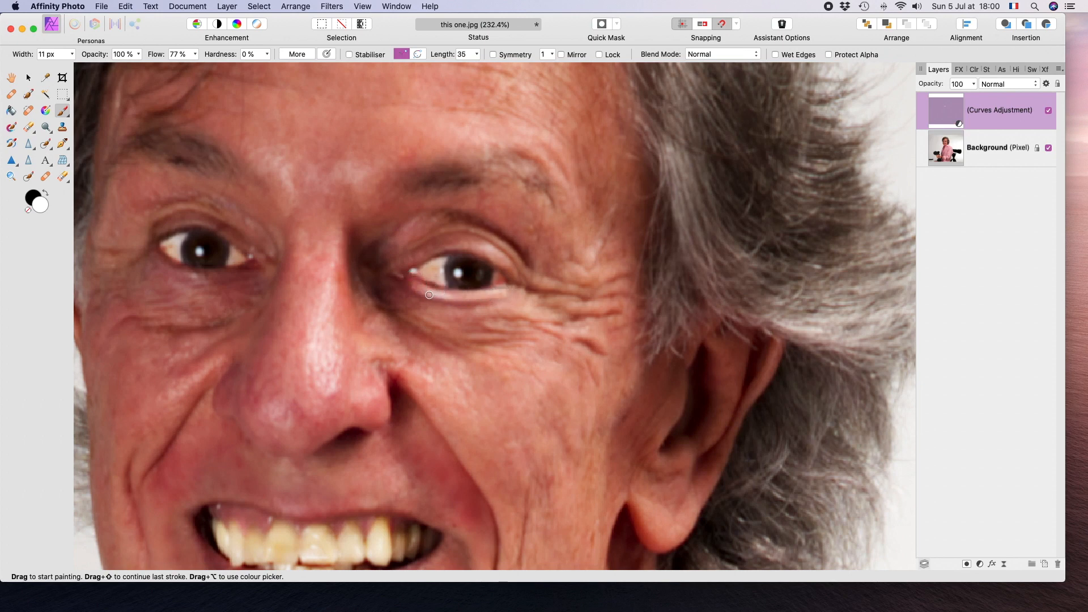
pyautogui.scroll(3, 420, 290)
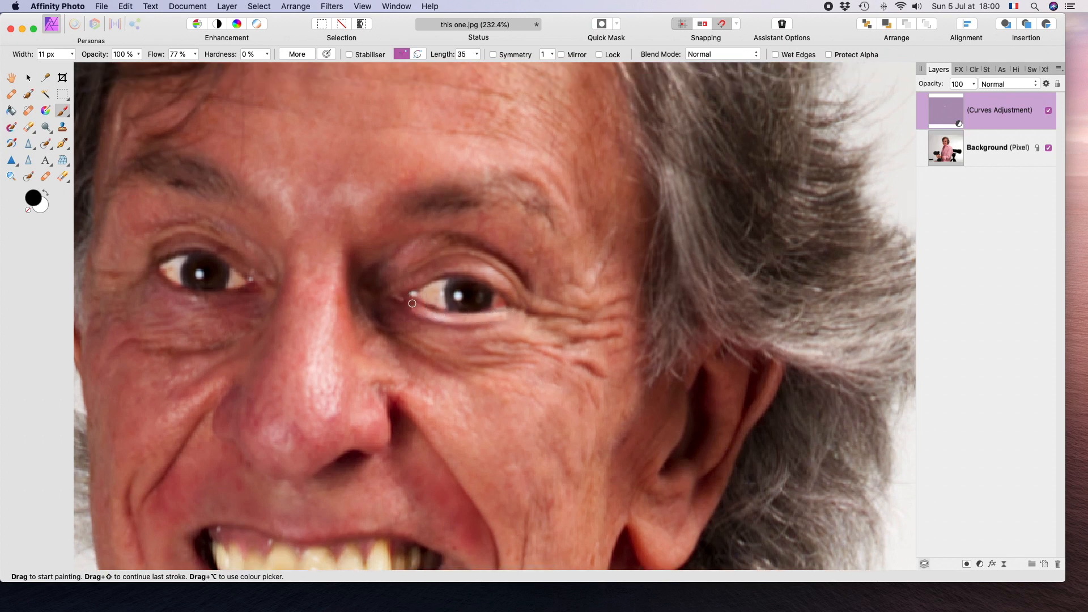
pyautogui.moveTo(418, 304)
pyautogui.mouseDown()
pyautogui.moveTo(516, 313)
pyautogui.moveTo(409, 312)
pyautogui.moveTo(503, 312)
pyautogui.moveTo(430, 314)
pyautogui.moveTo(511, 315)
pyautogui.mouseUp()
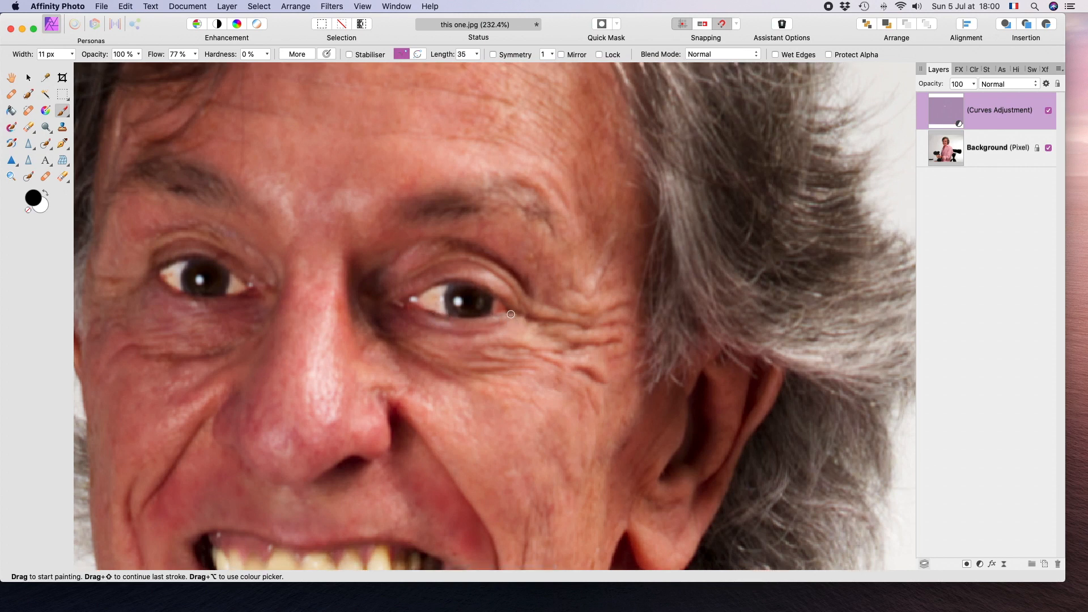
# Lower the Curves adjustment's opacity to 39% and switch its visibility off and on to compare the portrait with and without it
pyautogui.press('super+0')
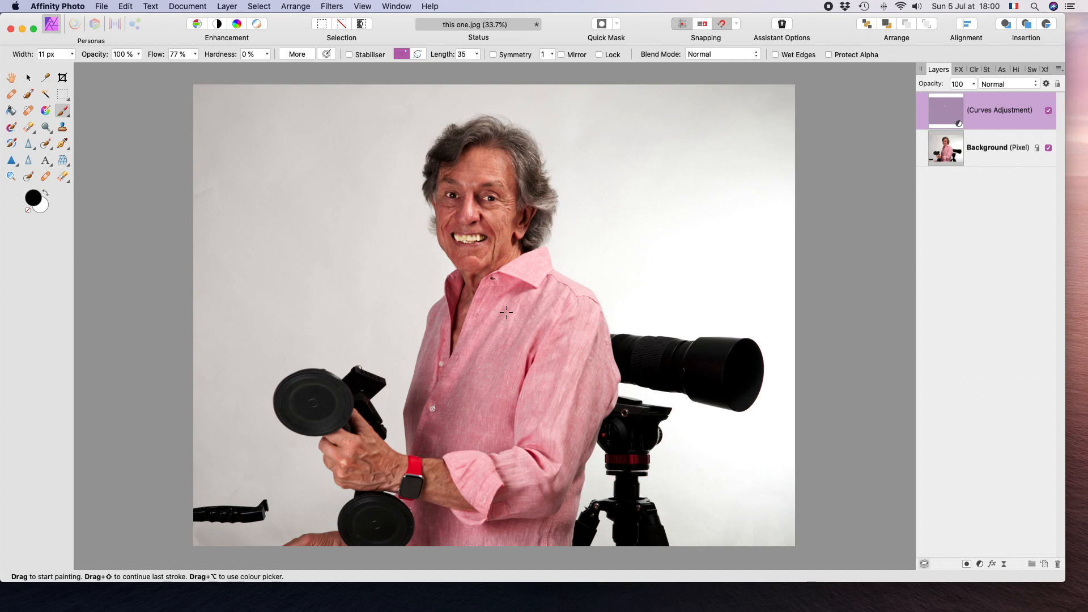
pyautogui.click(973, 84)
pyautogui.moveTo(975, 97); pyautogui.dragTo(915, 115)
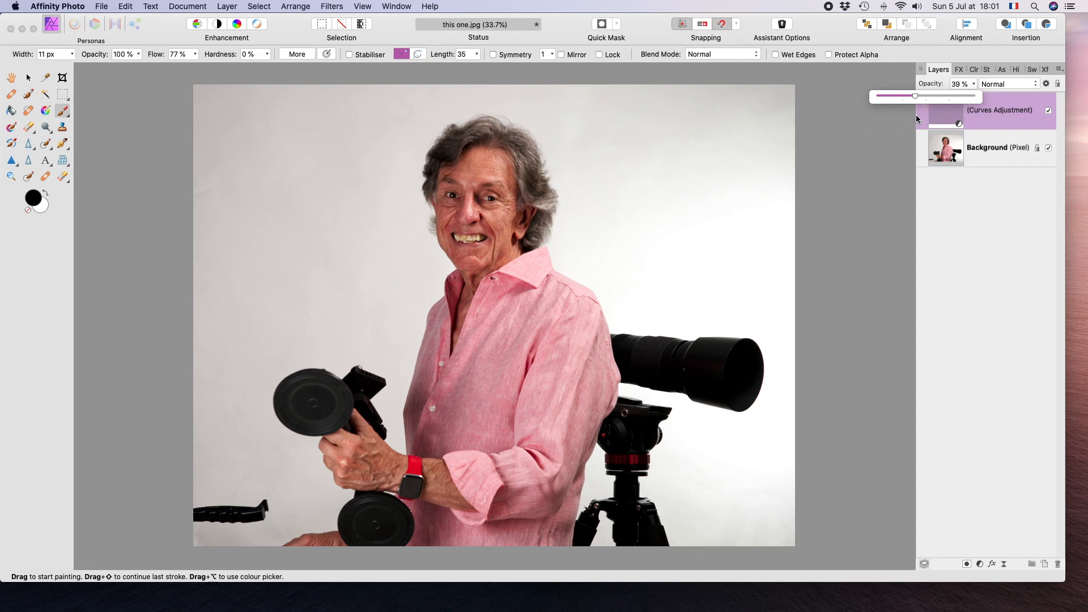
pyautogui.click(1049, 111)
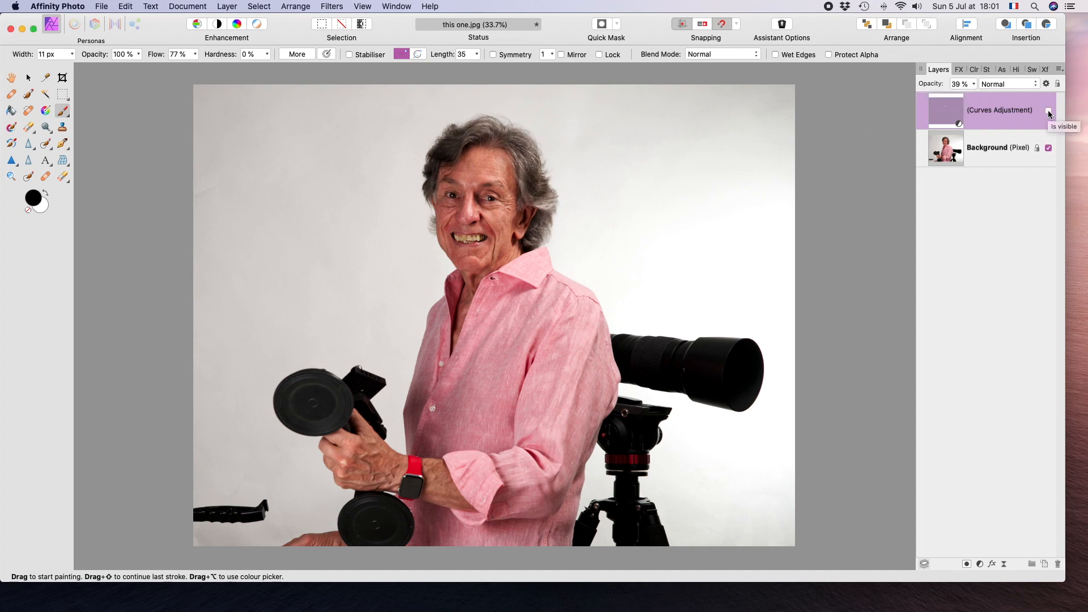
pyautogui.click(1048, 112)
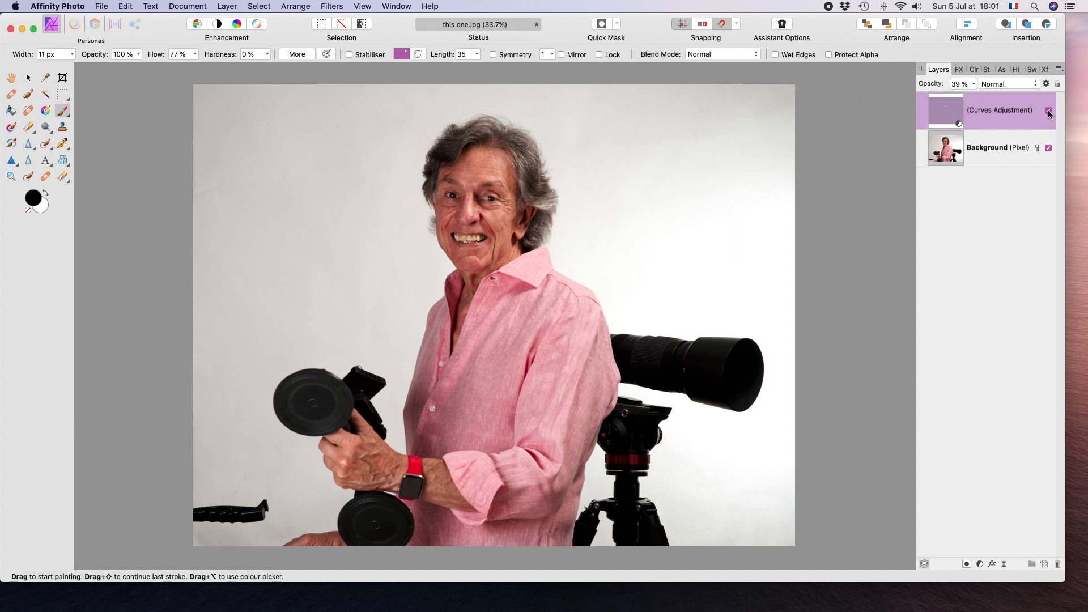